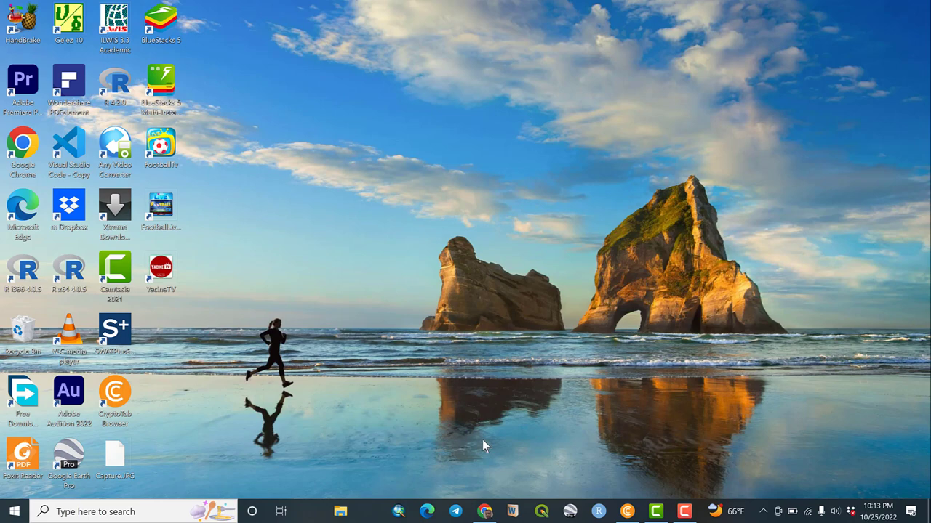
Launch Google Chrome from the taskbar so it opens on a blank New Tab page
left_click(485, 512)
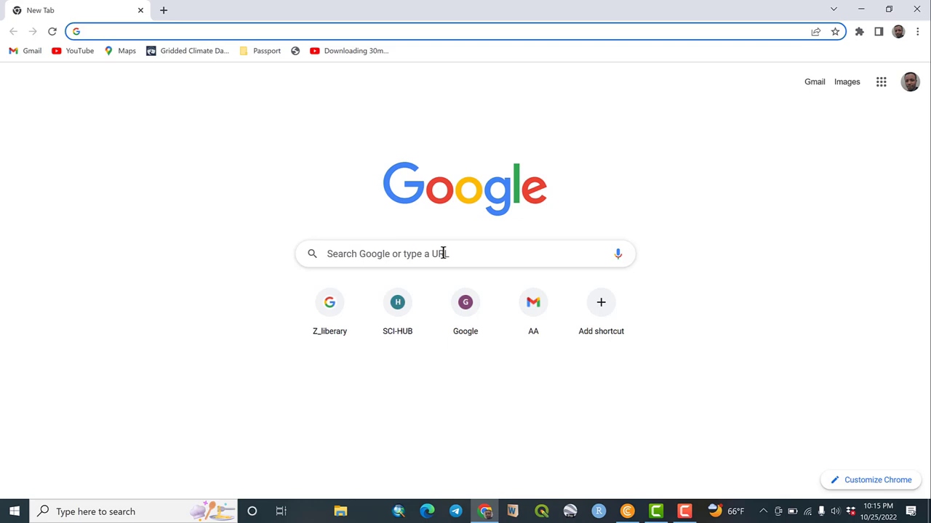
Search Google for 'bathymetric map' by typing 'bath' and accepting the suggestion
left_click(444, 253)
type("bath")
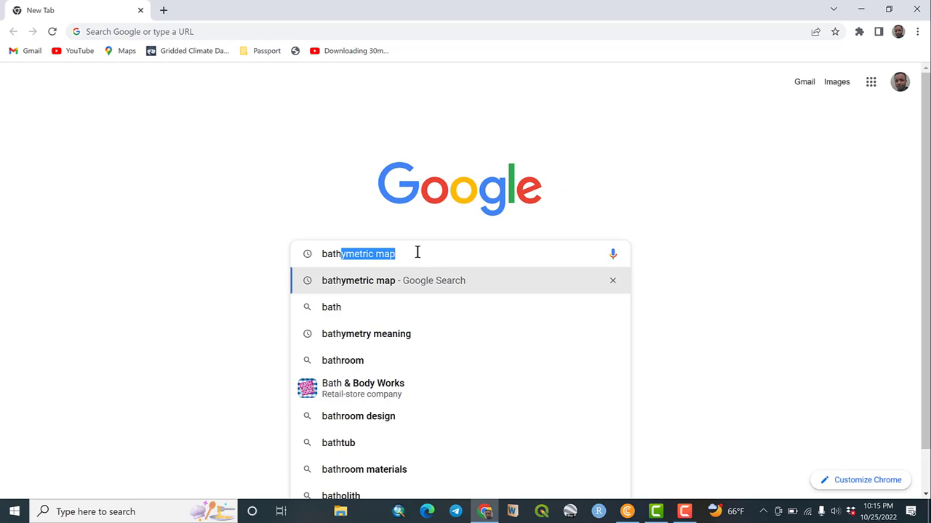
left_click(417, 253)
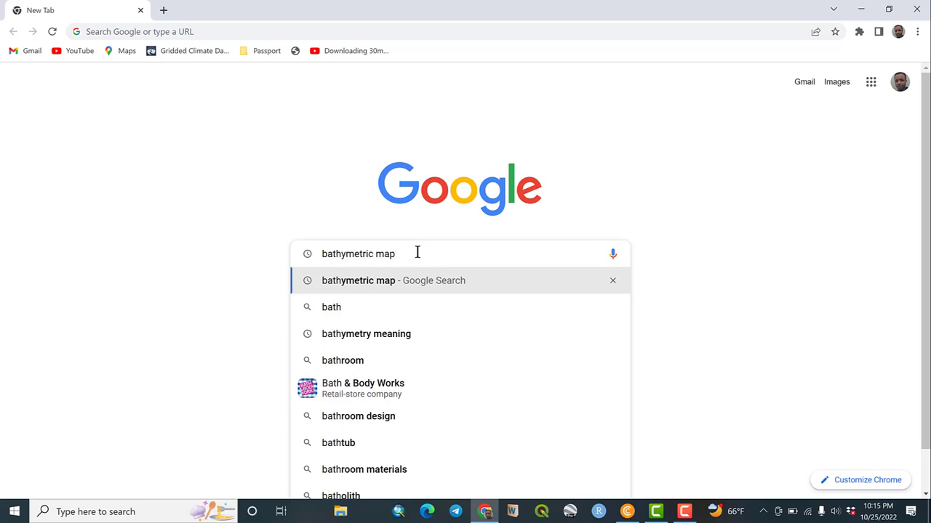
key("Return")
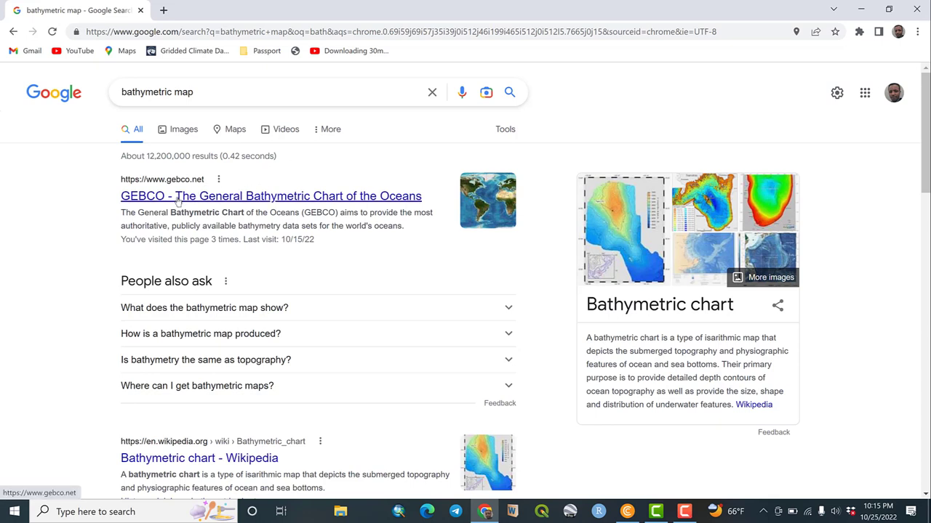
Open the GEBCO result and scroll the gebco.net home page to its global and polar grid links
left_click(177, 201)
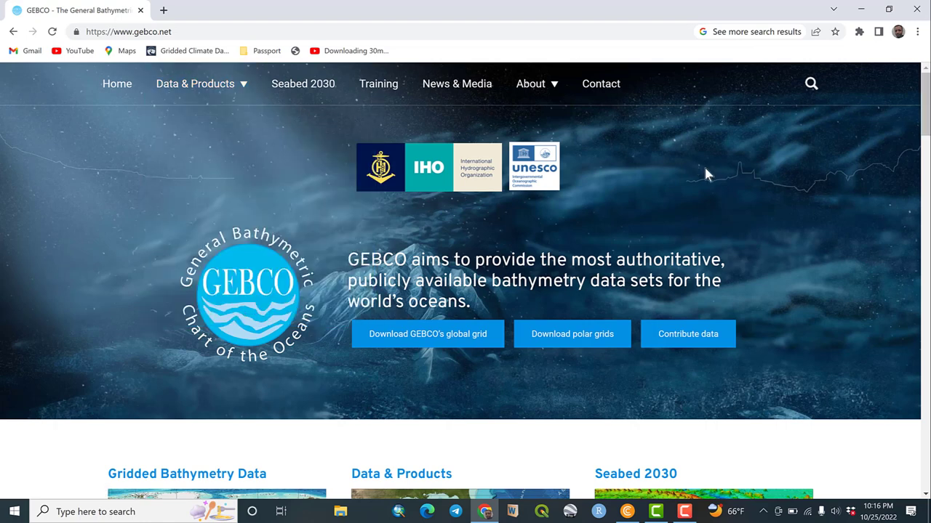
left_click_drag(926, 102, 922, 425)
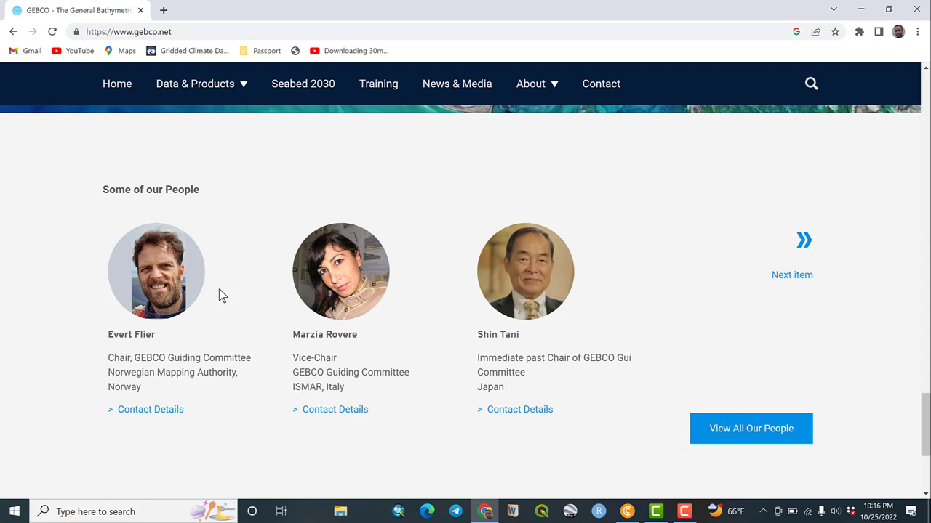
scroll(219, 294, "up", 1)
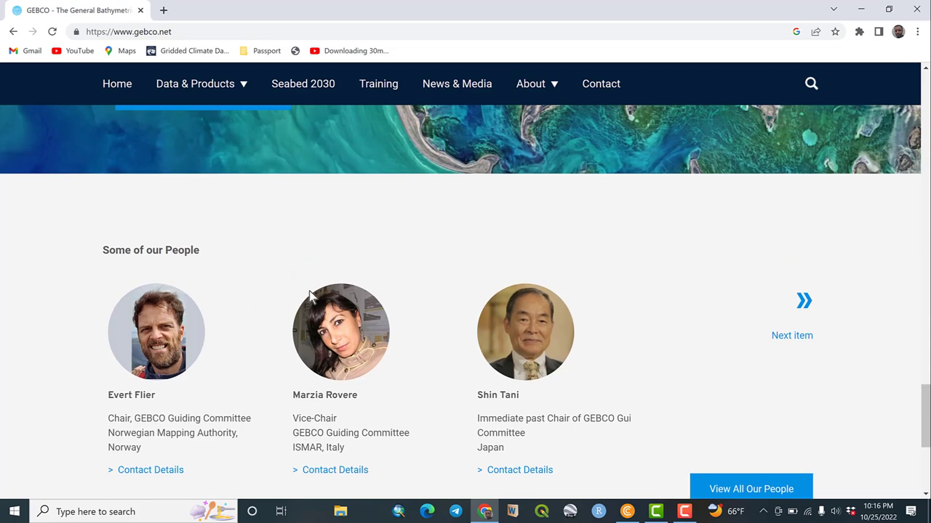
scroll(310, 295, "up", 1)
scroll(484, 307, "up", 8)
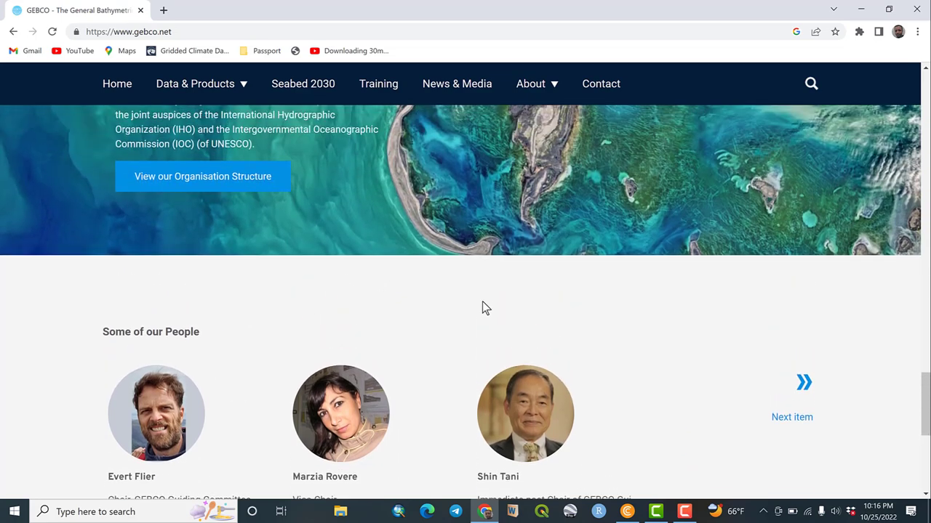
scroll(483, 308, "up", 10)
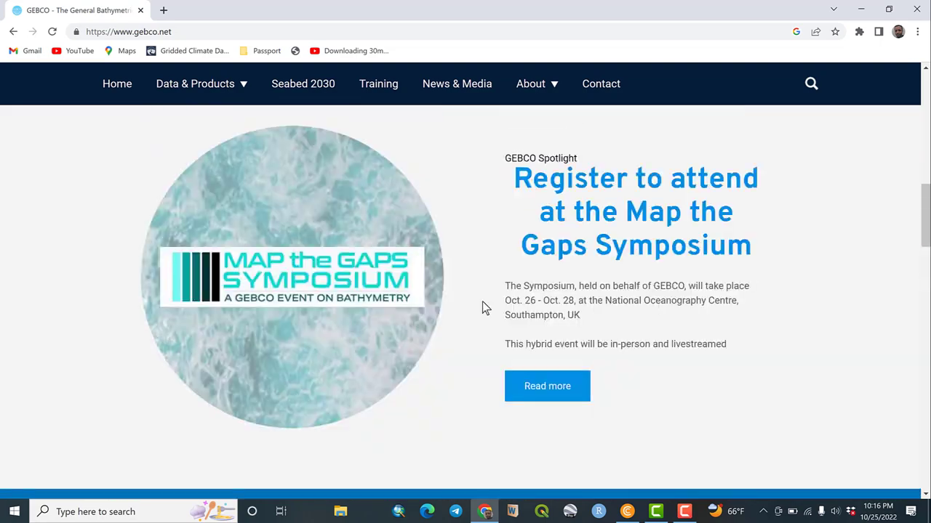
scroll(484, 308, "up", 5)
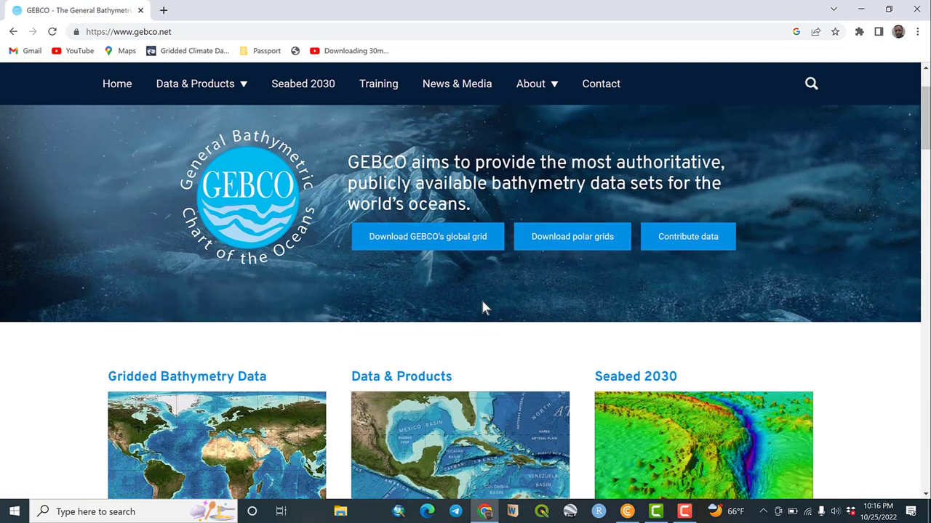
mouse_move(246, 118)
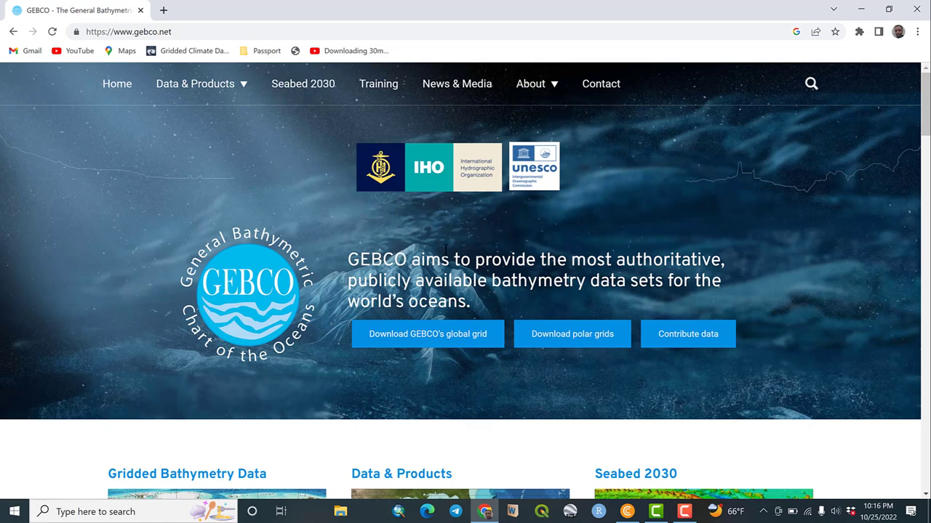
scroll(382, 296, "down", 1)
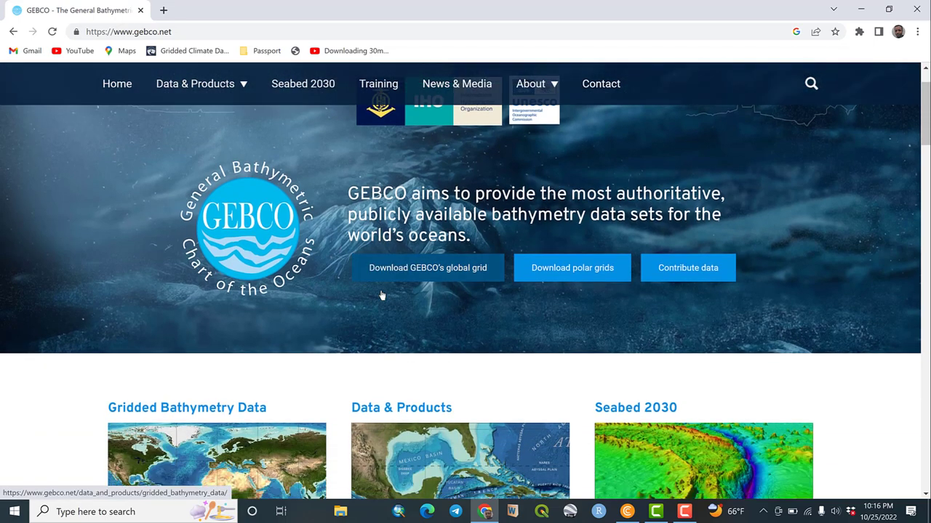
scroll(382, 296, "down", 1)
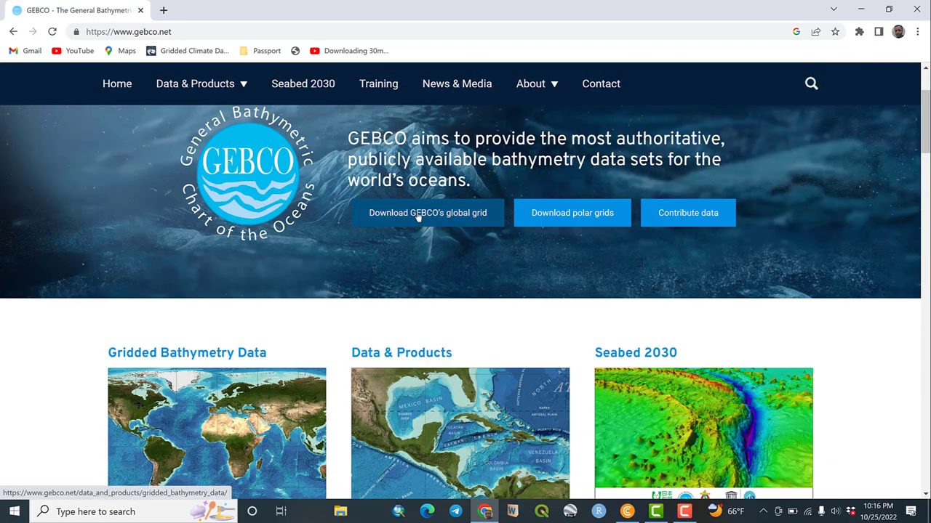
Open 'Download GEBCO's global grid' and jump to the GEBCO_2022 global coverage grids table
left_click(419, 216)
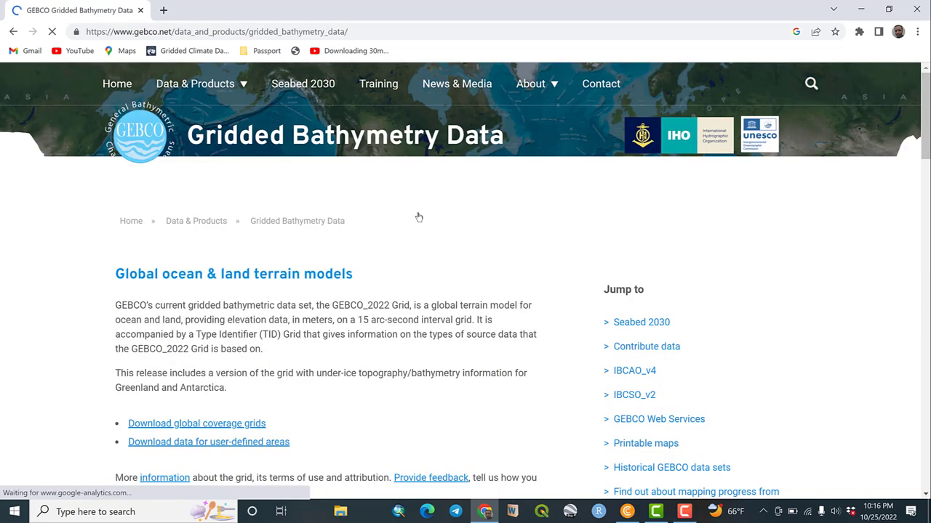
scroll(418, 216, "down", 3)
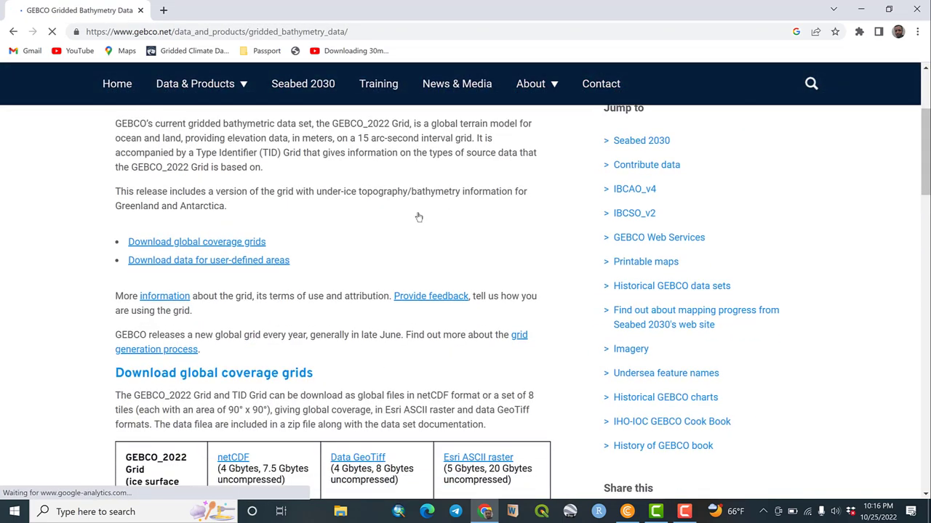
scroll(419, 217, "down", 2)
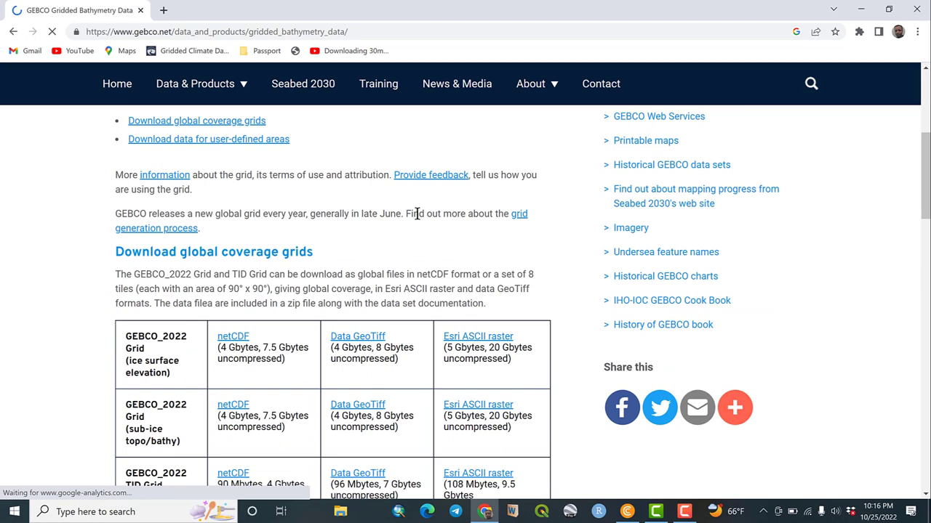
scroll(415, 214, "up", 5)
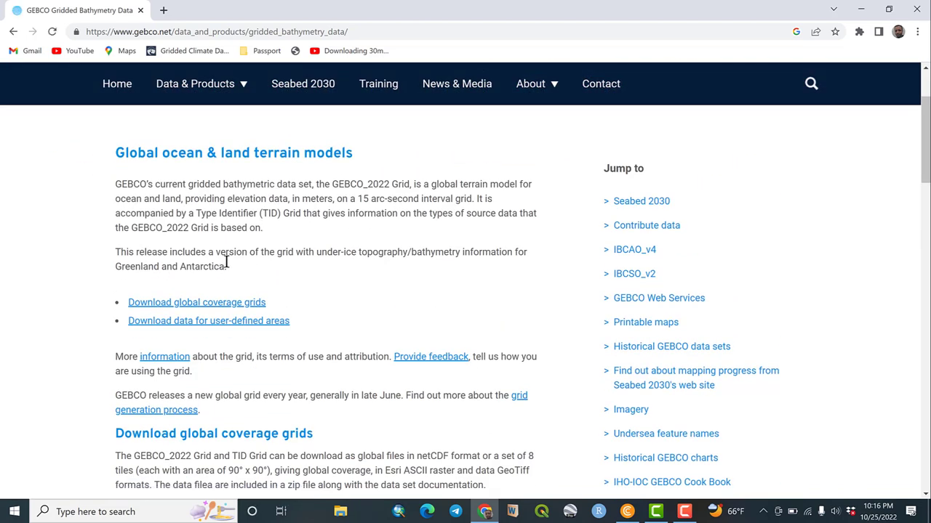
left_click(218, 303)
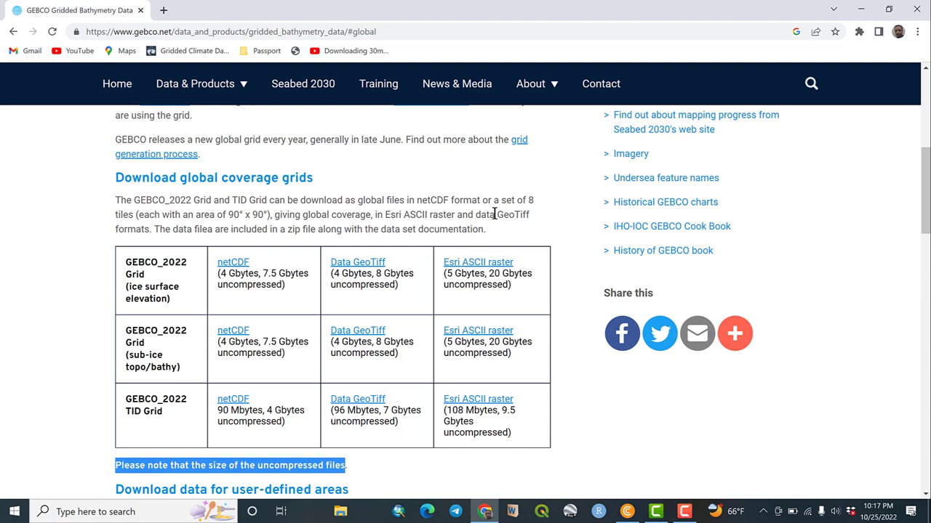
left_click_drag(495, 215, 536, 220)
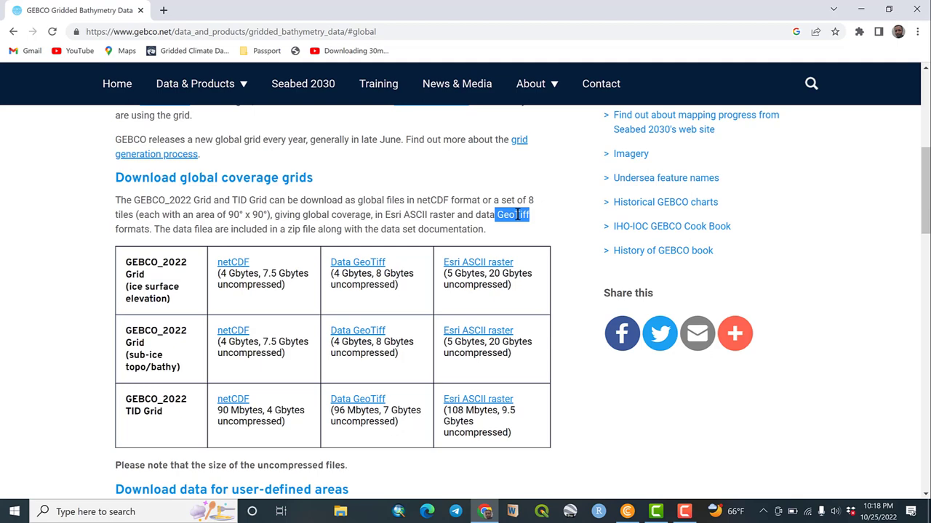
scroll(116, 309, "down", 3)
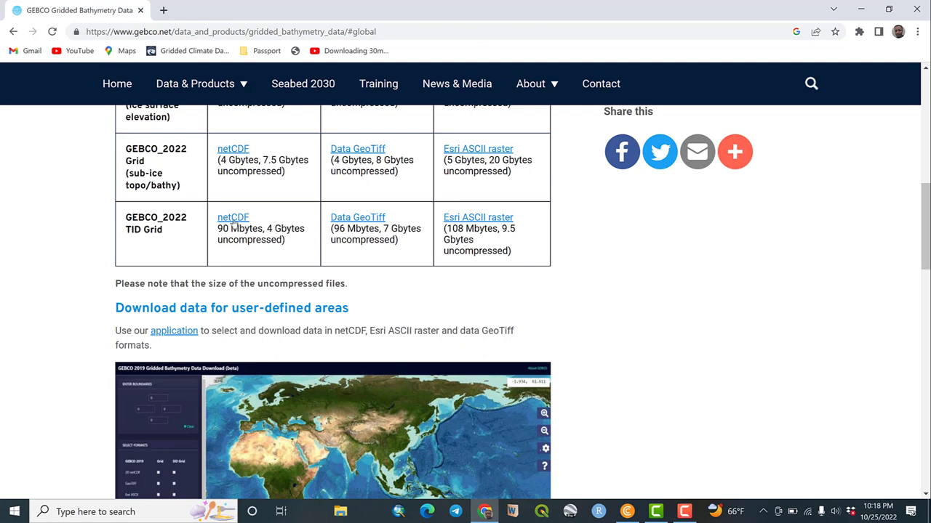
scroll(211, 208, "up", 1)
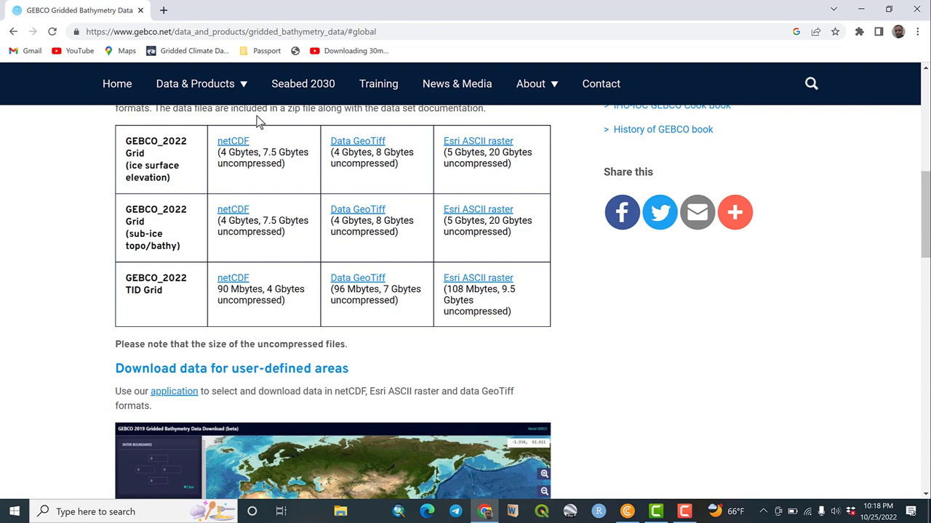
mouse_move(233, 85)
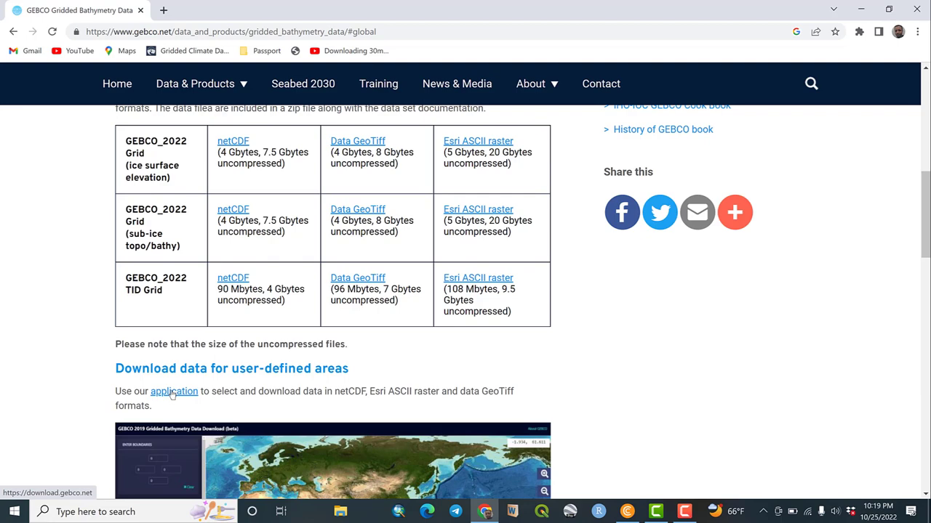
Open the user-defined area download tool and keep GEBCO 2022 as the grid version
left_click(173, 393)
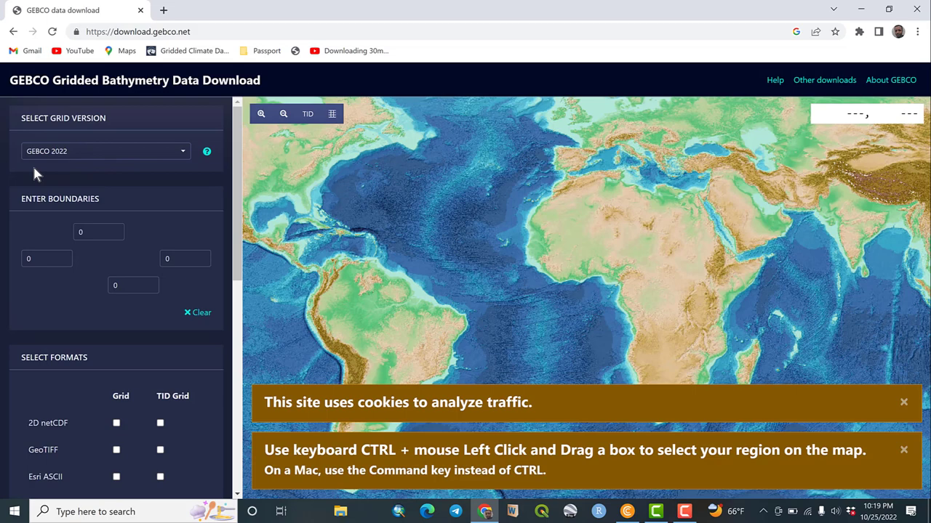
left_click(184, 155)
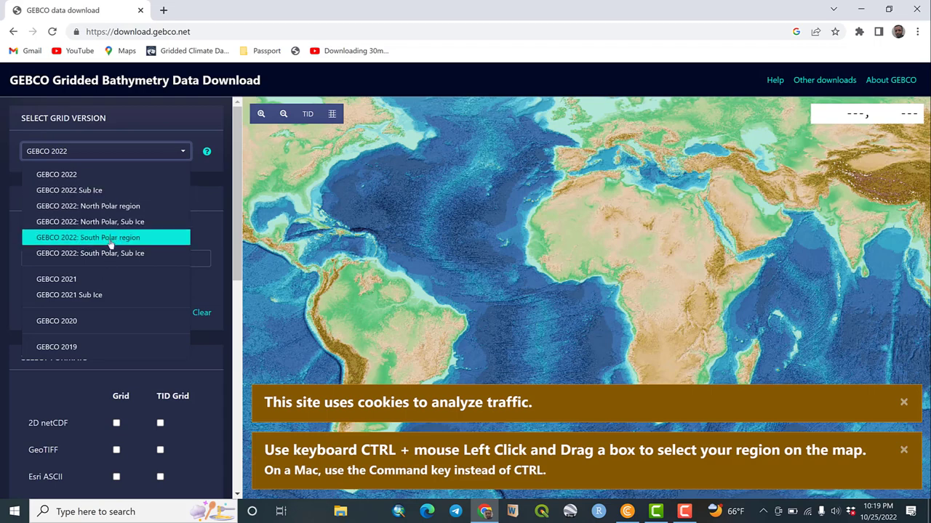
scroll(125, 277, "down", 3)
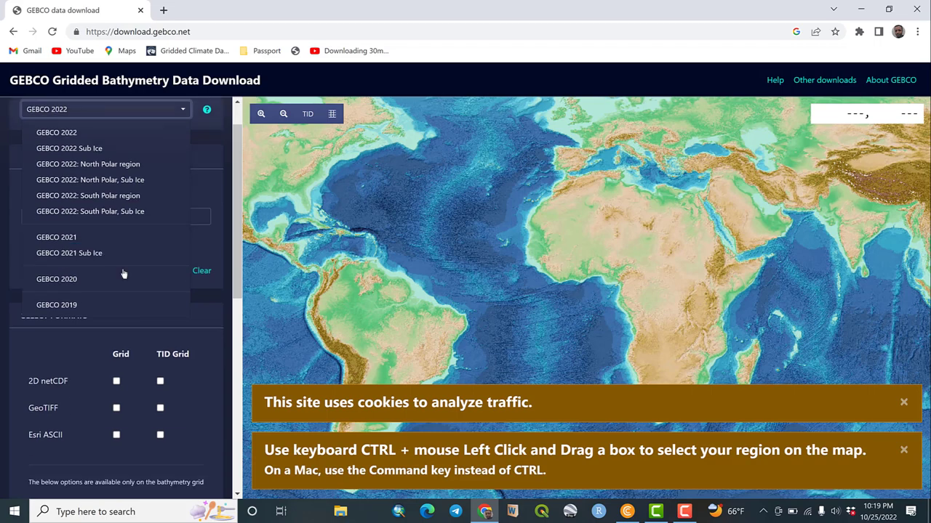
scroll(125, 272, "up", 3)
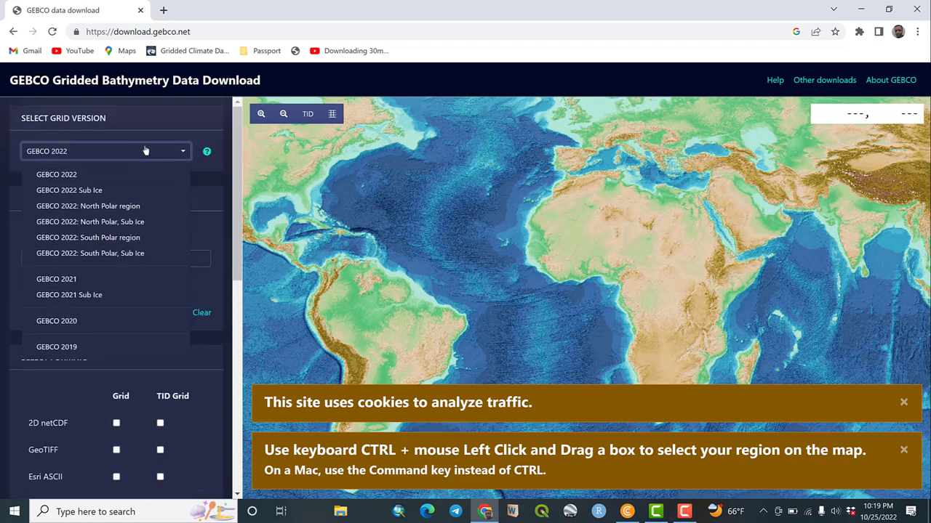
left_click(167, 117)
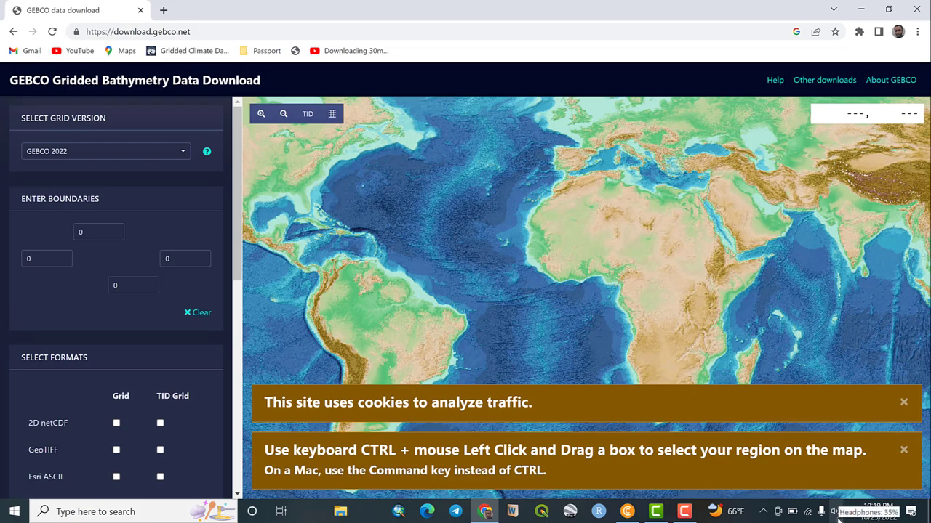
Pan and zoom the world map into the Horn of Africa's Ethiopian highlands
left_click_drag(686, 237, 618, 306)
scroll(617, 307, "up", 2)
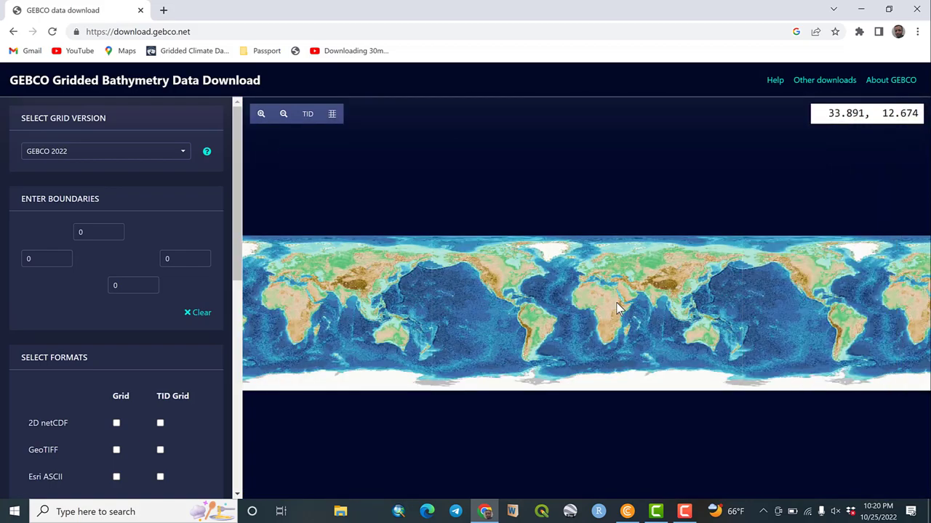
scroll(616, 309, "up", 4)
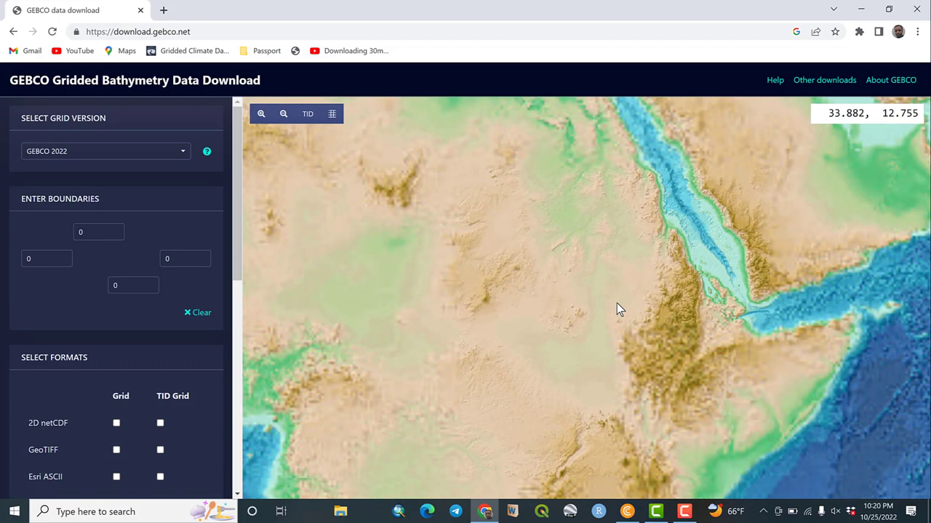
scroll(616, 305, "down", 4)
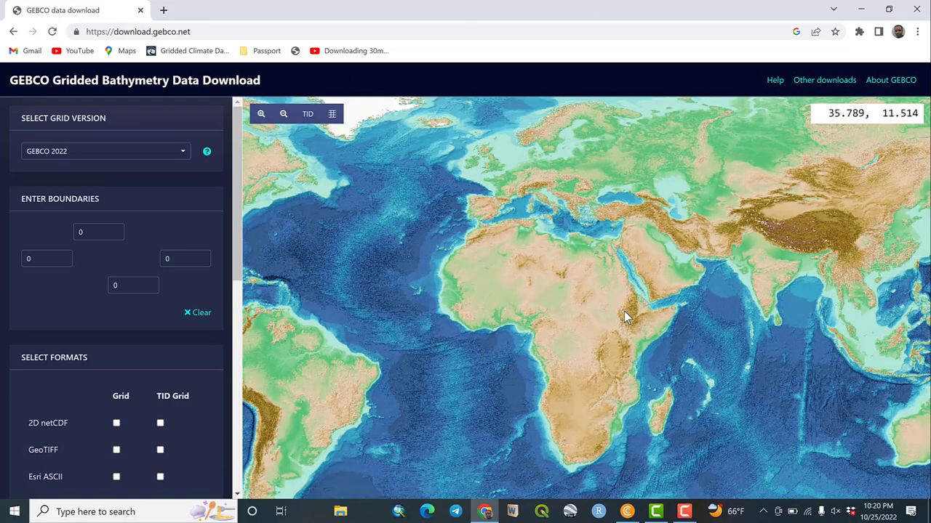
scroll(624, 311, "up", 4)
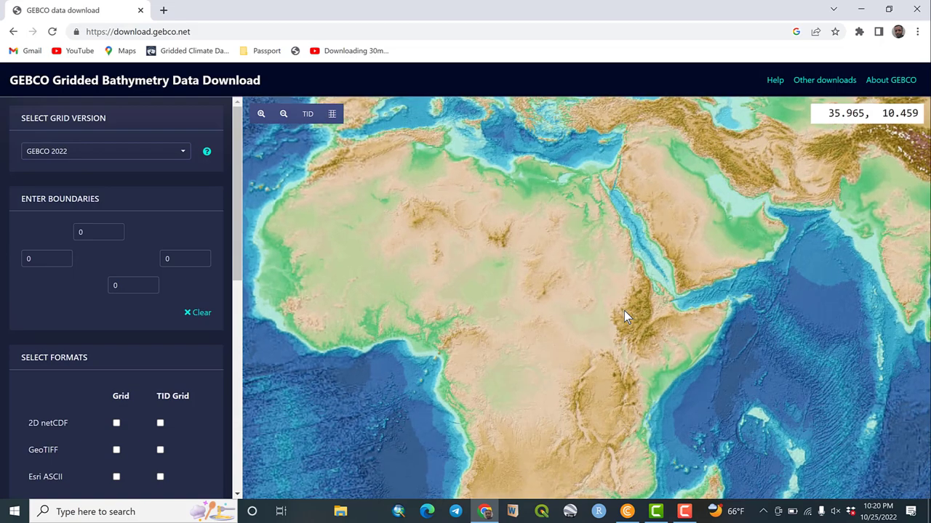
scroll(623, 310, "up", 3)
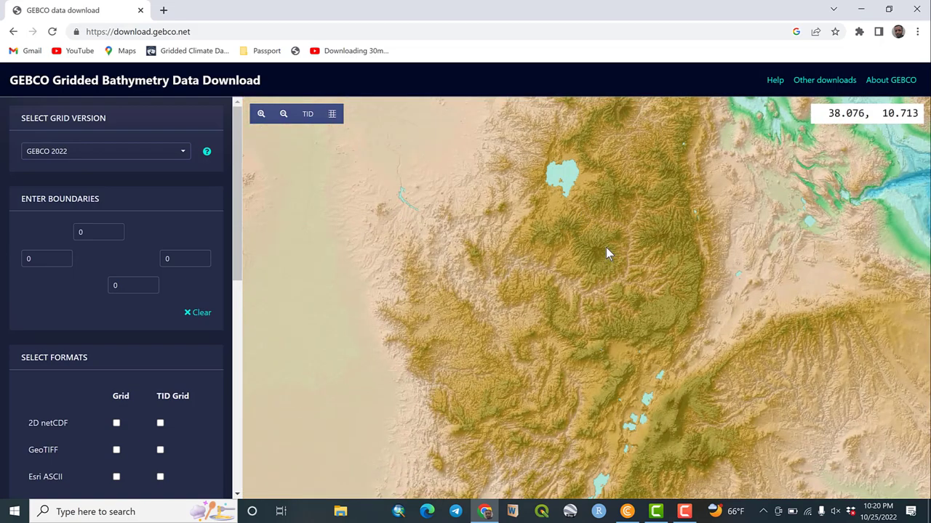
scroll(605, 248, "up", 2)
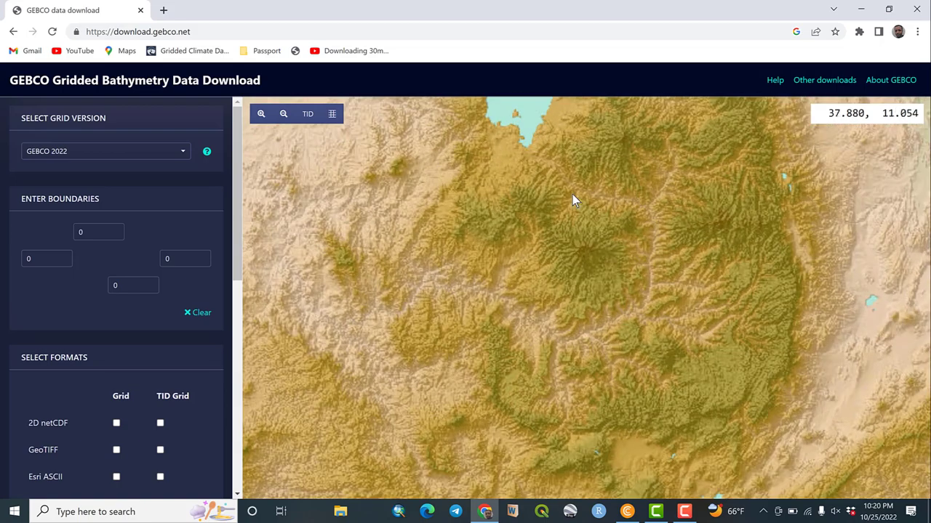
Drag a box east of Lake Tana covering 37.6172–39.542 E and 10.7661–12.0624 N
left_click_drag(573, 194, 606, 293)
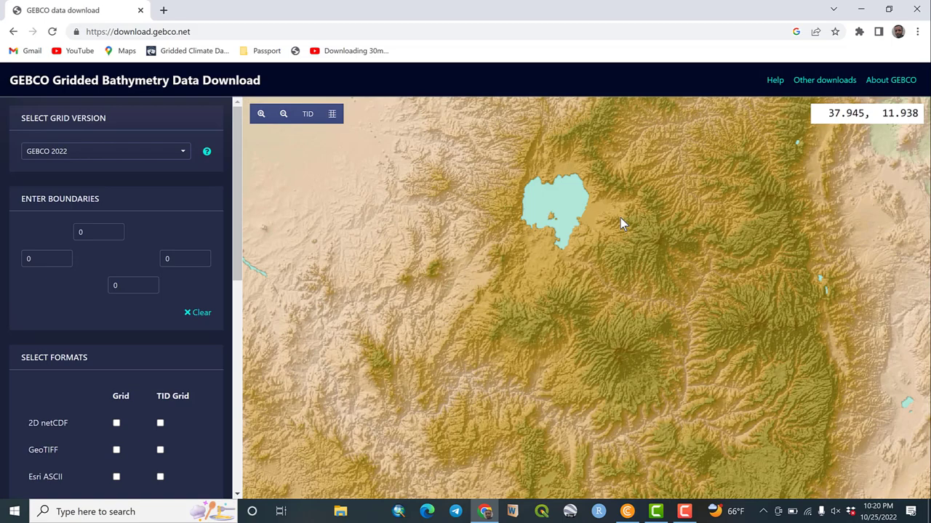
left_click_drag(590, 201, 615, 301)
left_click_drag(680, 318, 803, 344)
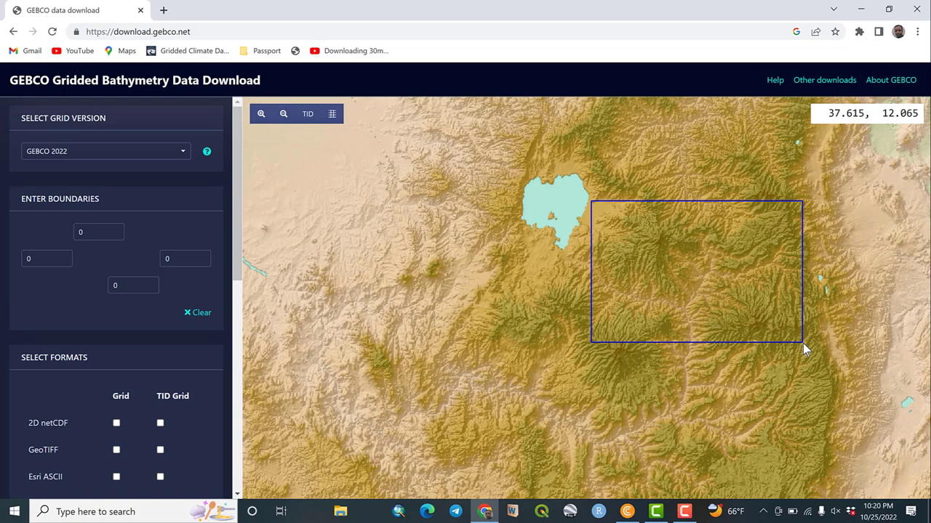
left_click_drag(803, 343, 803, 343)
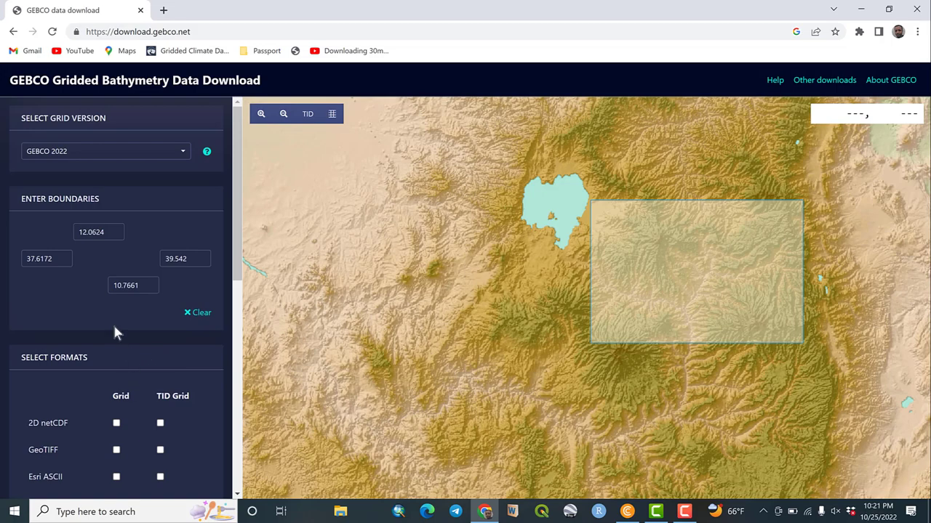
Tick GeoTIFF under Grid and confirm the summary shows a 462 × 311 grid, about 1 MB
scroll(112, 322, "down", 2)
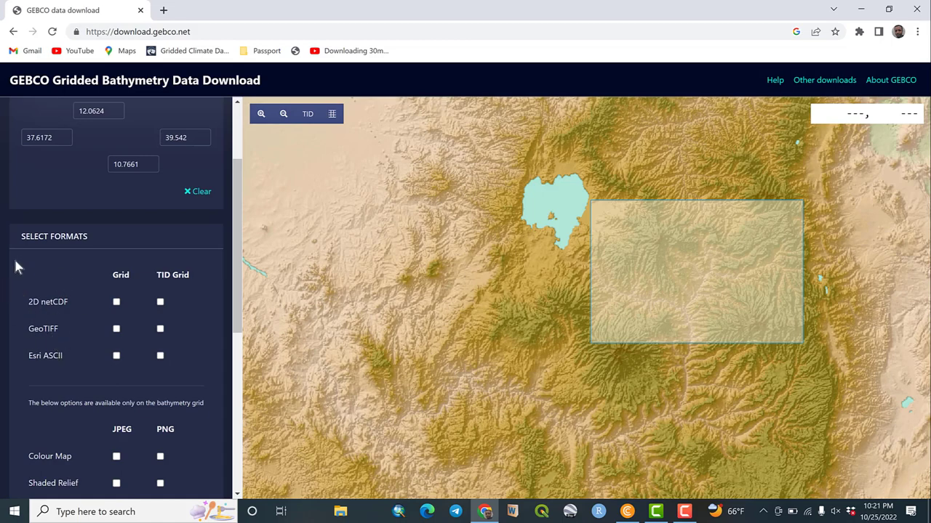
left_click(116, 330)
scroll(116, 268, "down", 1)
scroll(116, 269, "down", 2)
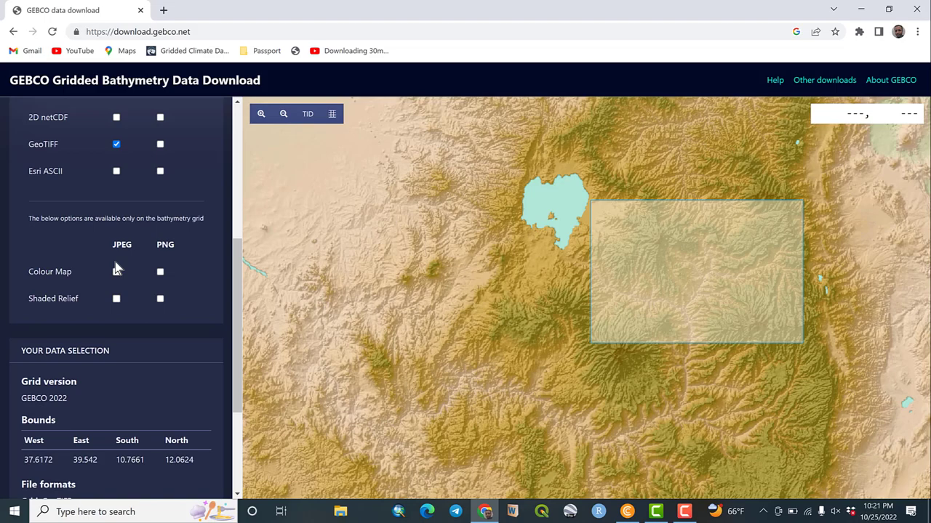
scroll(115, 265, "down", 3)
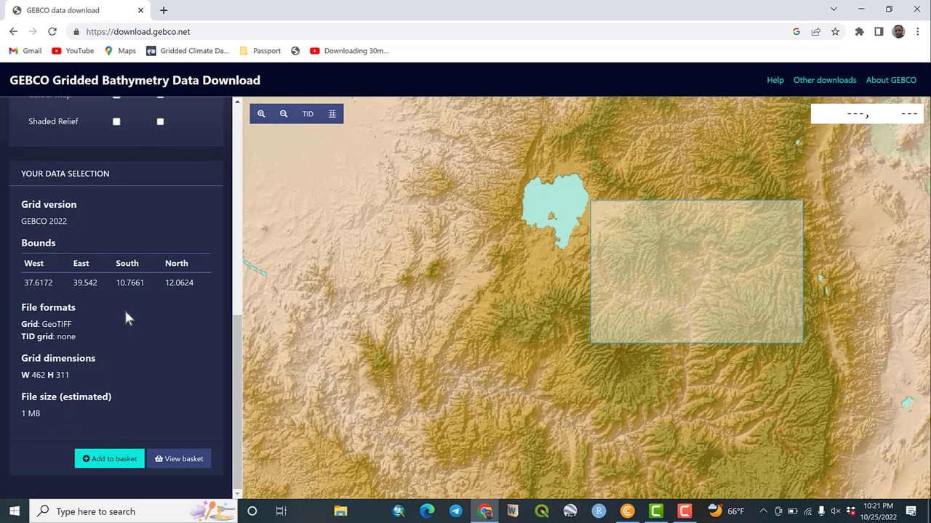
Add the GeoTIFF area to the basket and request the GEBCO_25_Oct_2022_baa439a57b10.zip download
left_click(113, 466)
left_click(178, 459)
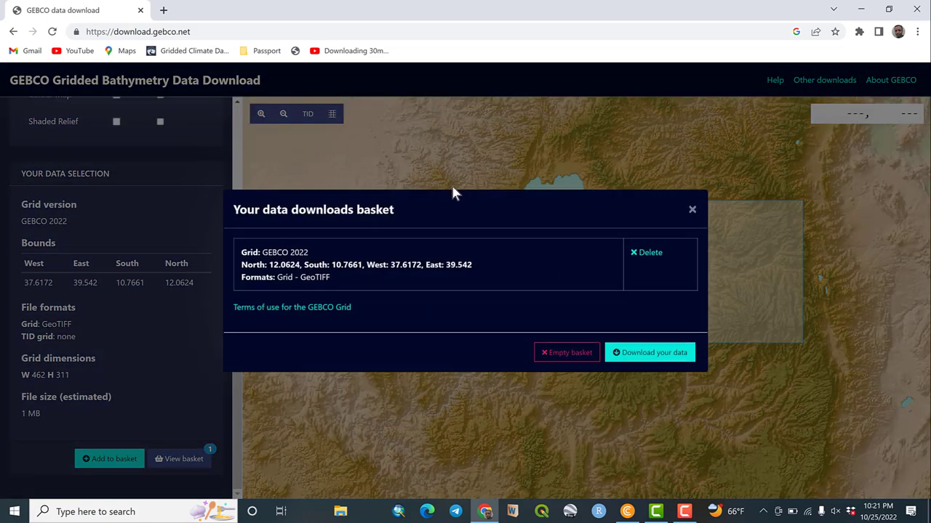
left_click(652, 353)
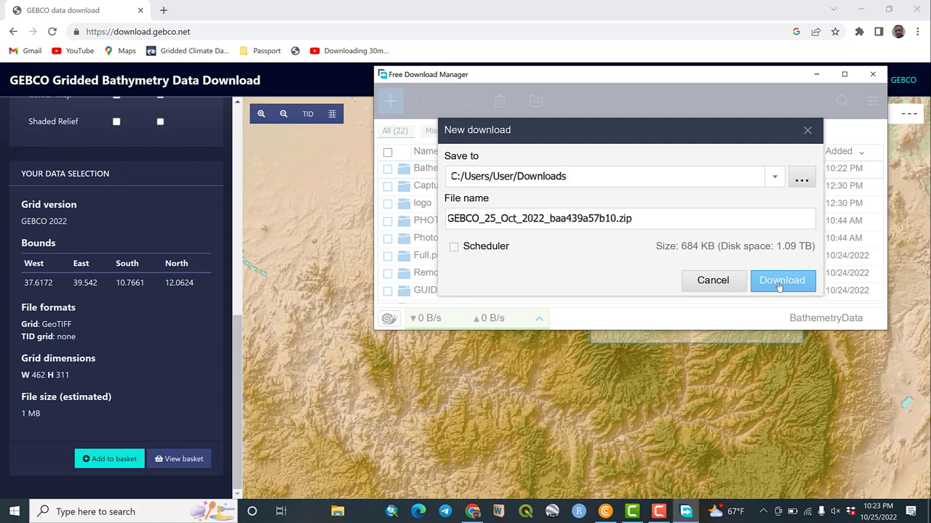
Save the 684 KB GEBCO zip to C:/Users/User/Downloads and show it in its folder
left_click(779, 283)
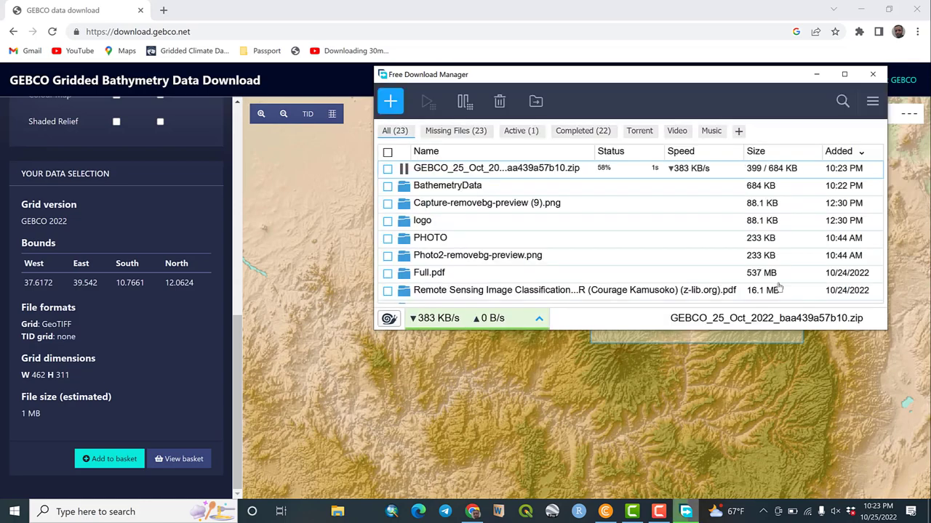
right_click(550, 175)
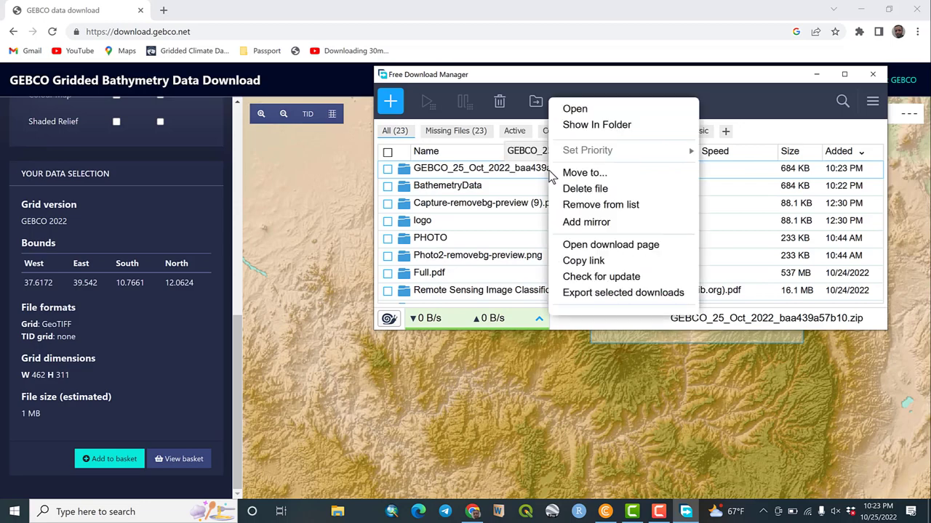
left_click(593, 125)
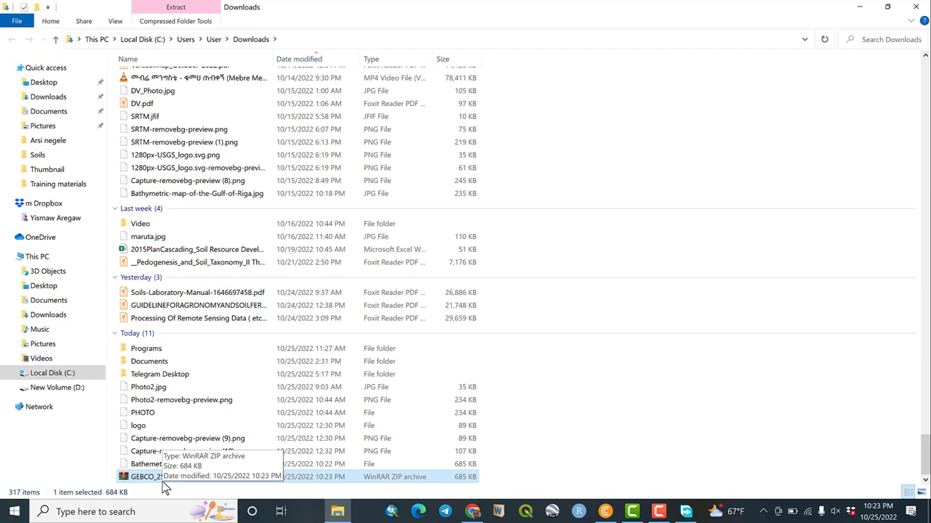
Paste the GEBCO zip into the D:\GISData folder on New Volume (D:)
left_click(57, 387)
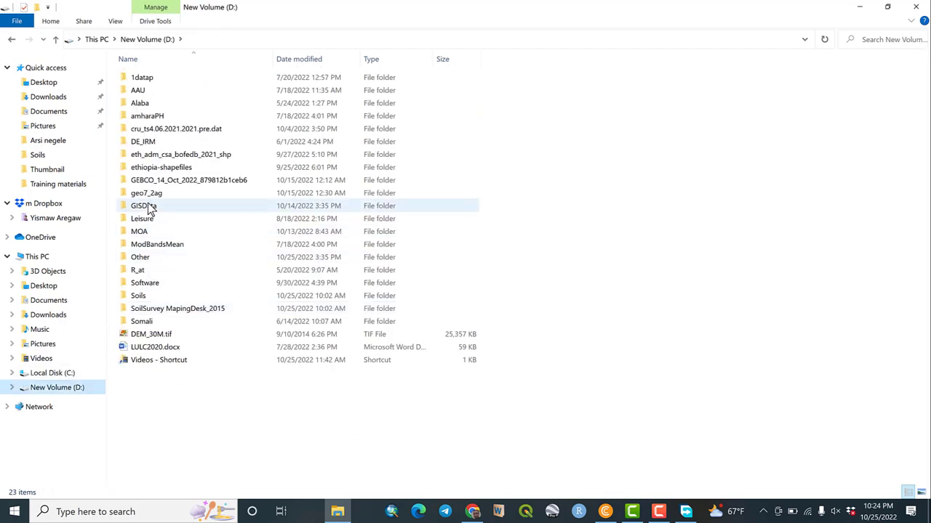
left_click(145, 206)
double_click(148, 206)
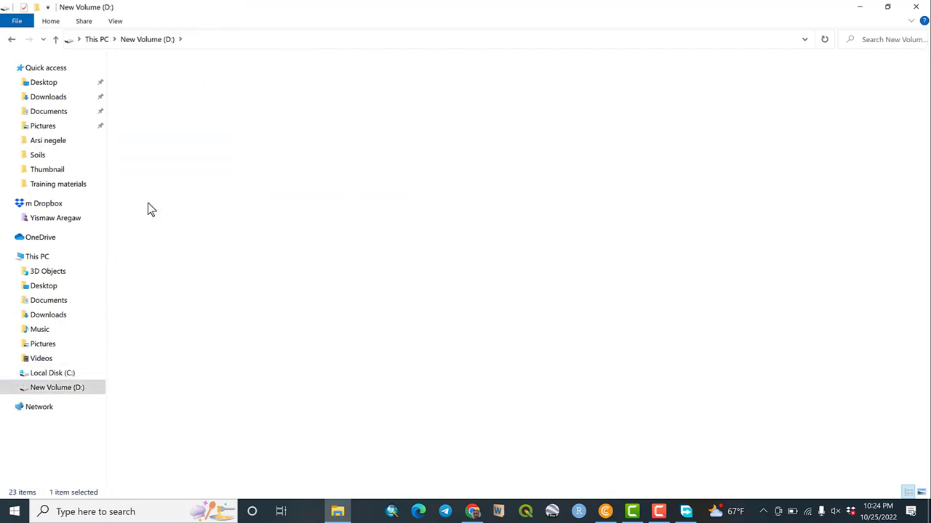
right_click(727, 192)
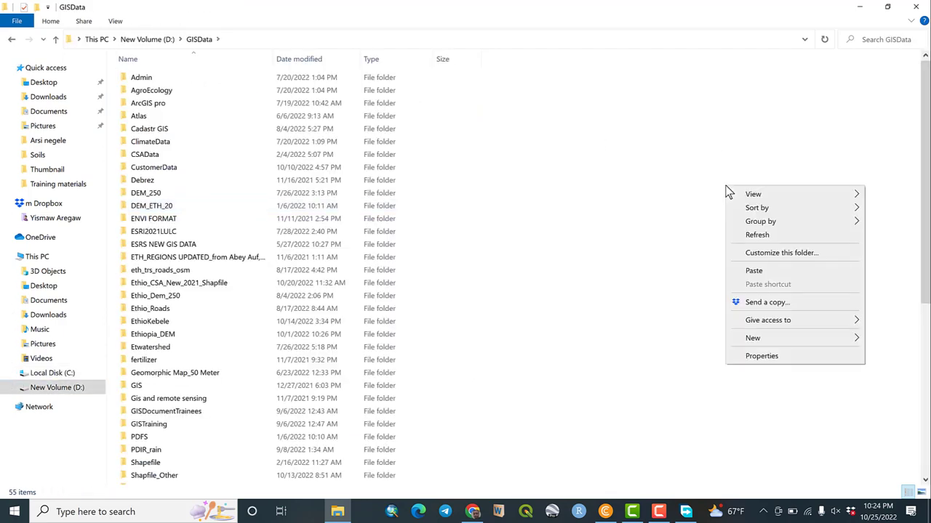
left_click(771, 271)
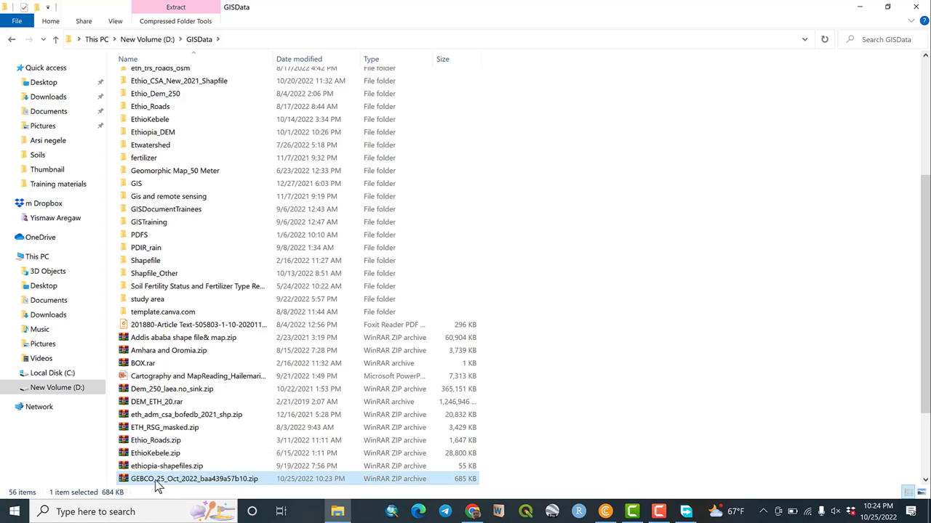
Extract the GEBCO zip into GEBCO_25_Oct_2022_baa439a57b10 in D:\GISData and select the new folder
right_click(156, 485)
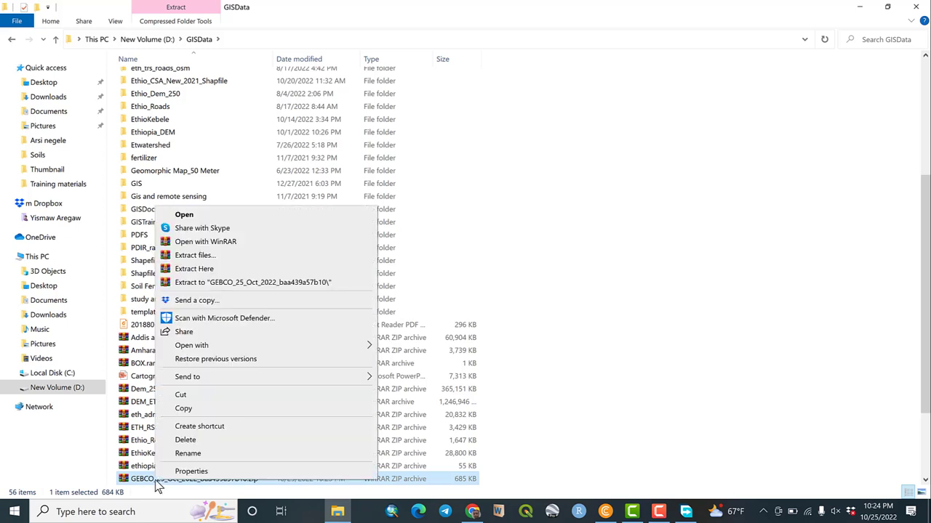
left_click(231, 257)
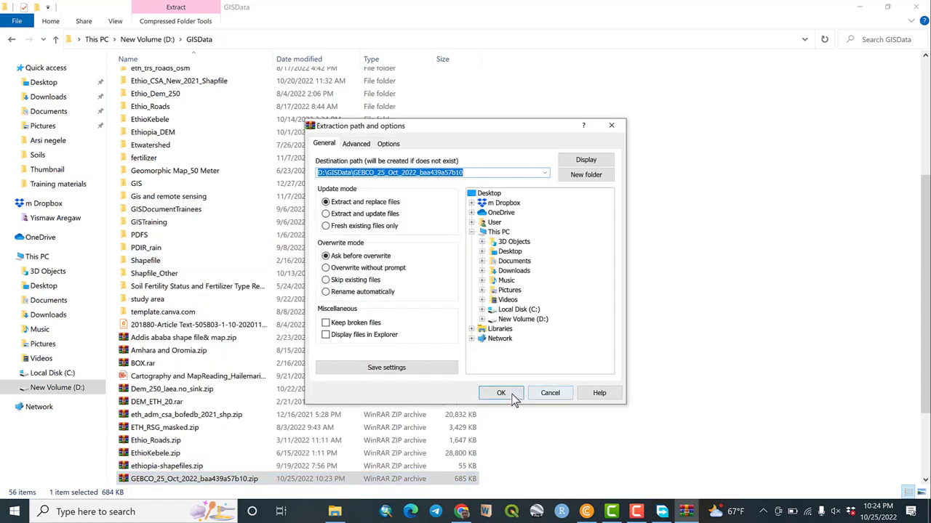
left_click(511, 396)
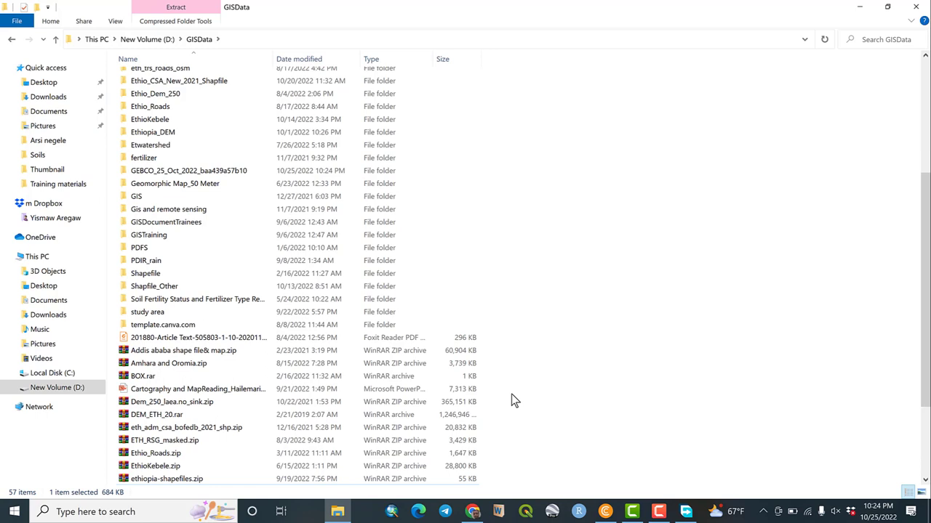
scroll(245, 200, "up", 5)
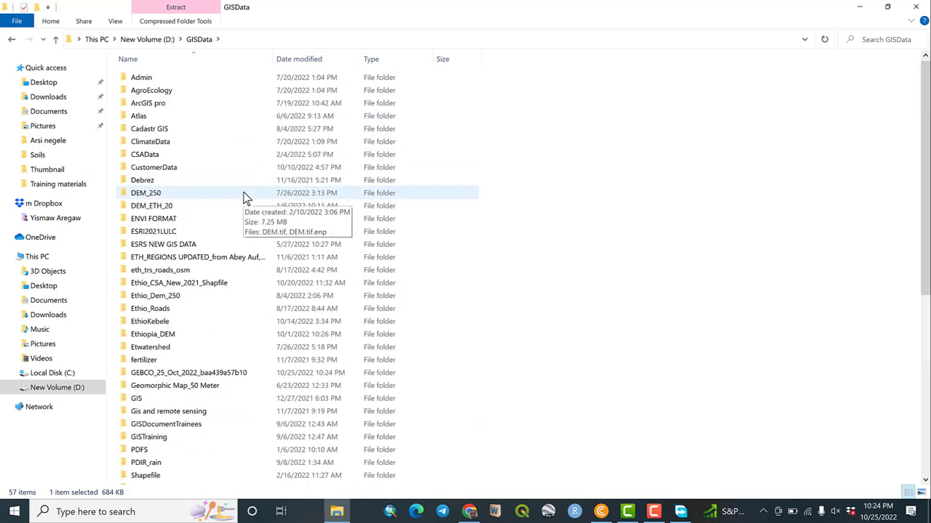
left_click(195, 375)
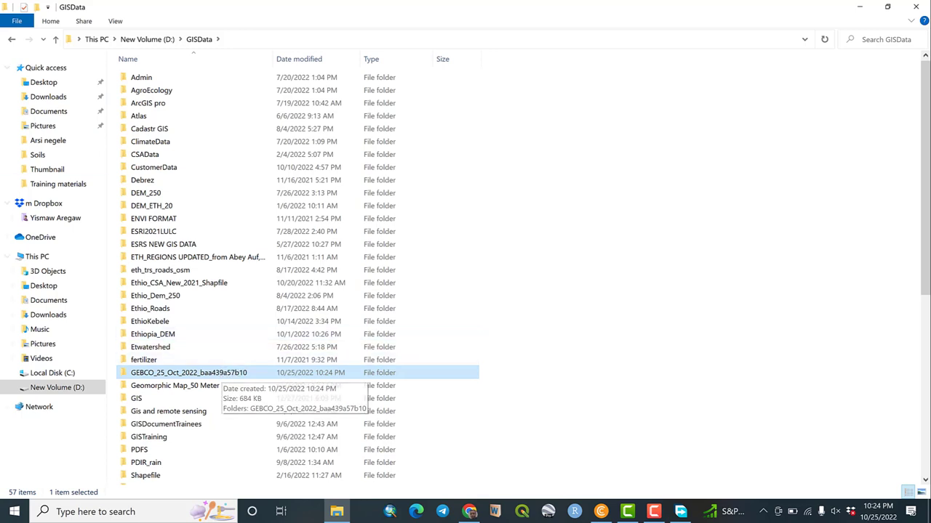
Close File Explorer and minimise the download manager and browser to show the desktop
left_click(916, 7)
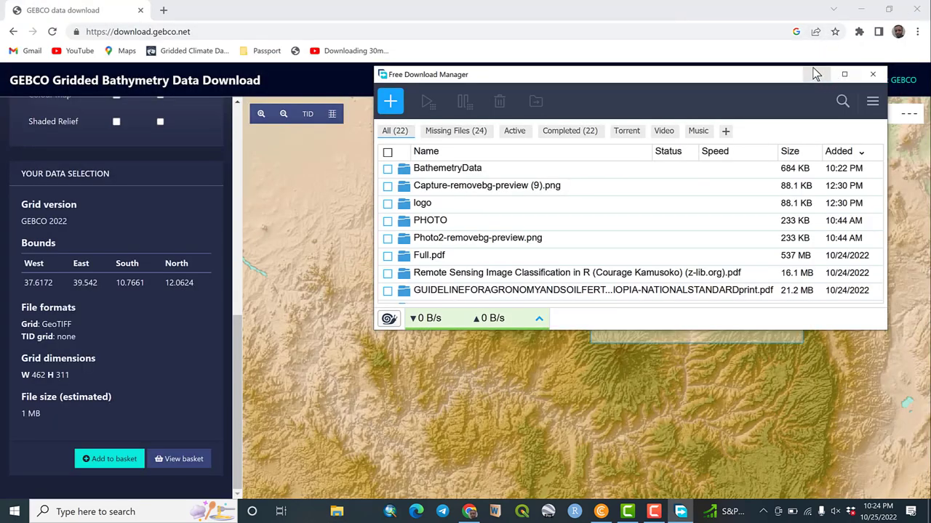
left_click(814, 74)
left_click(860, 8)
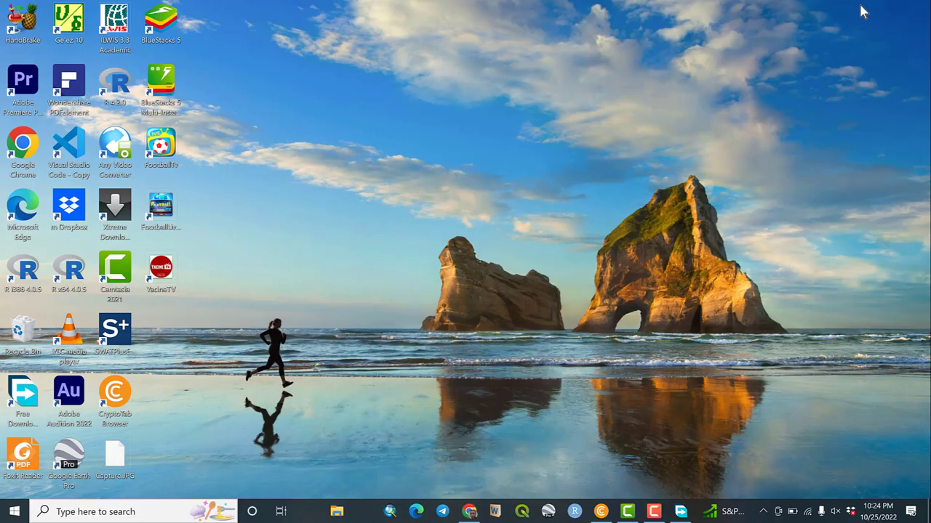
Launch ArcMap and add the gebco_2022 GeoTIFF from the GEBCO_25_Oct_2022_baa439a57b10 folder
left_click(390, 513)
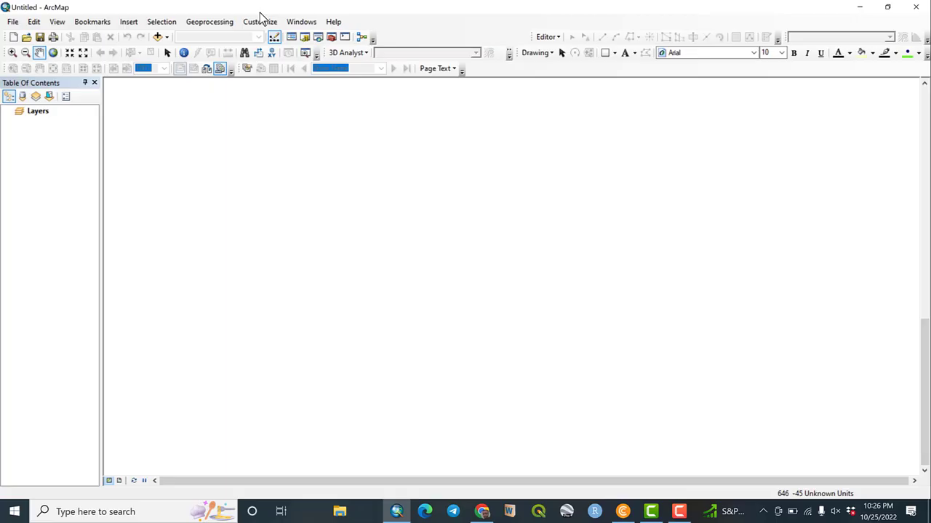
left_click(157, 38)
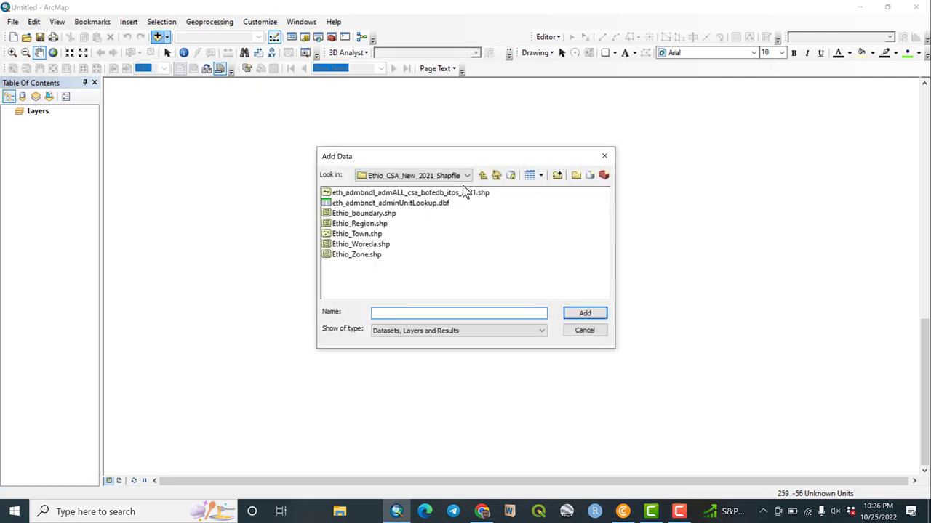
left_click(482, 175)
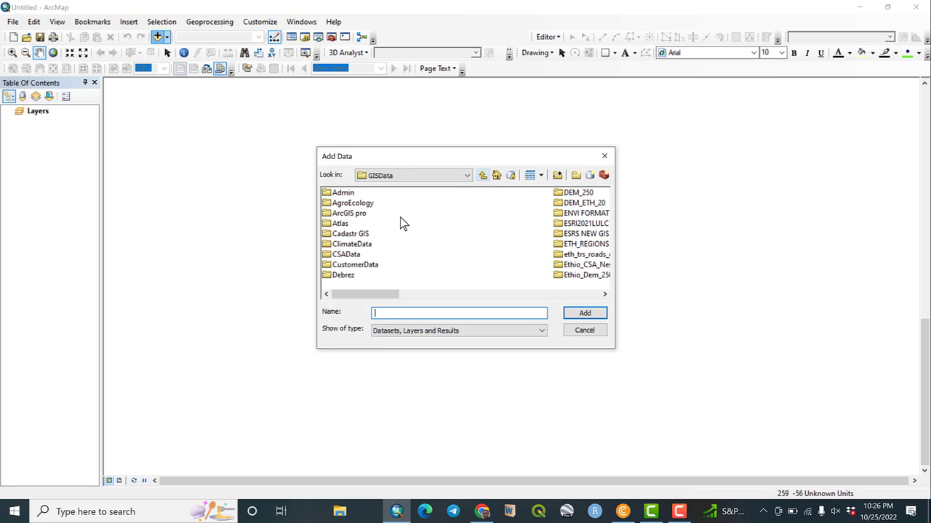
left_click(599, 294)
double_click(585, 244)
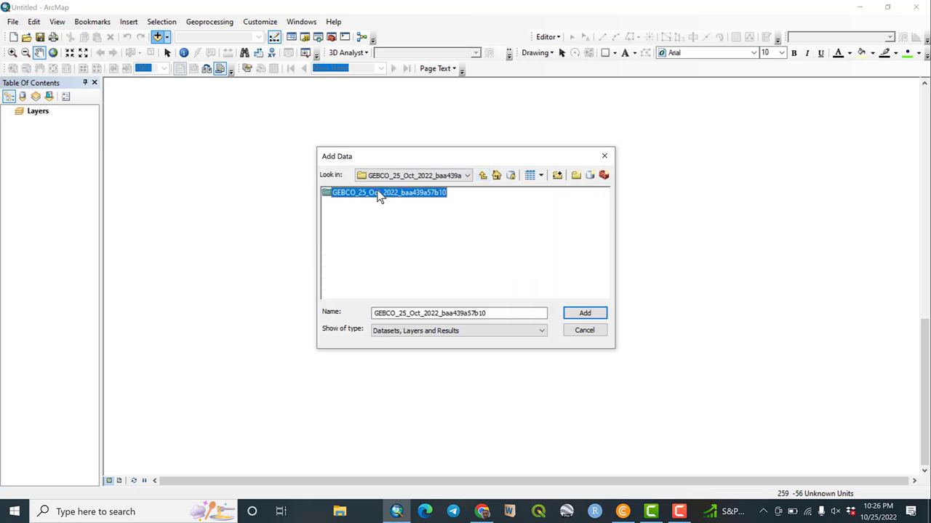
double_click(376, 195)
left_click(378, 197)
double_click(379, 195)
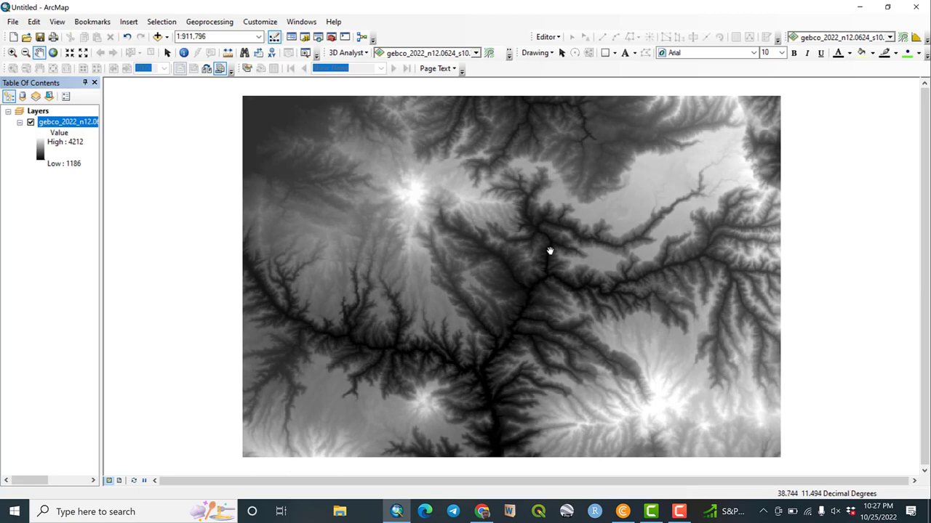
Apply a red-yellow-blue colour ramp to the elevation raster and reposition the view
left_click(42, 153)
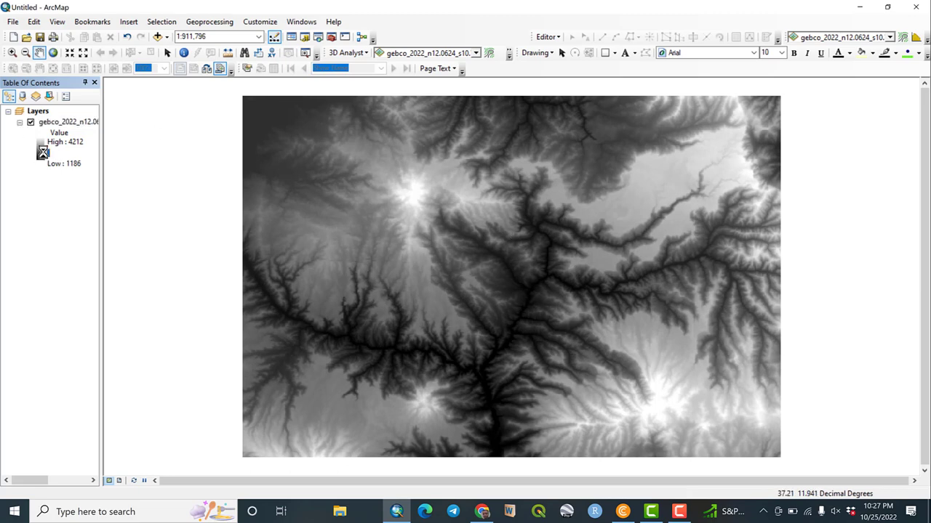
left_click(109, 192)
left_click(116, 227)
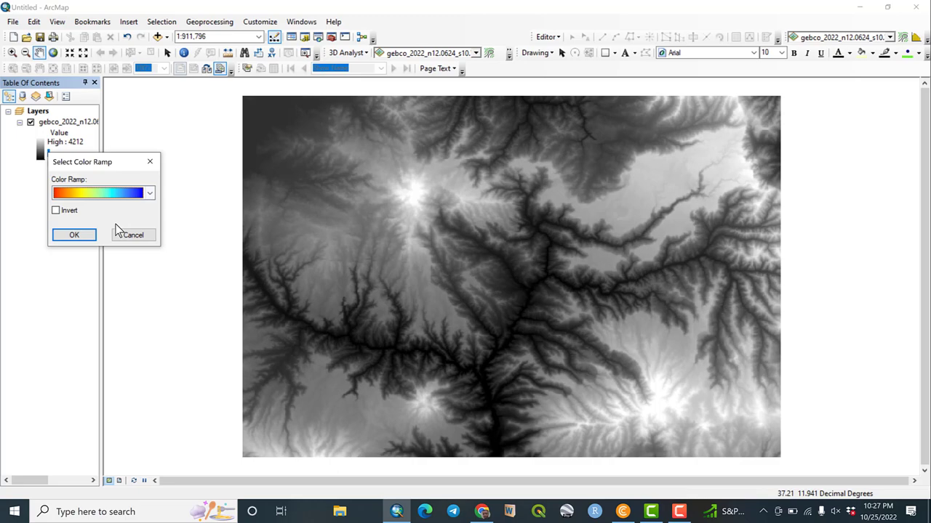
left_click(83, 235)
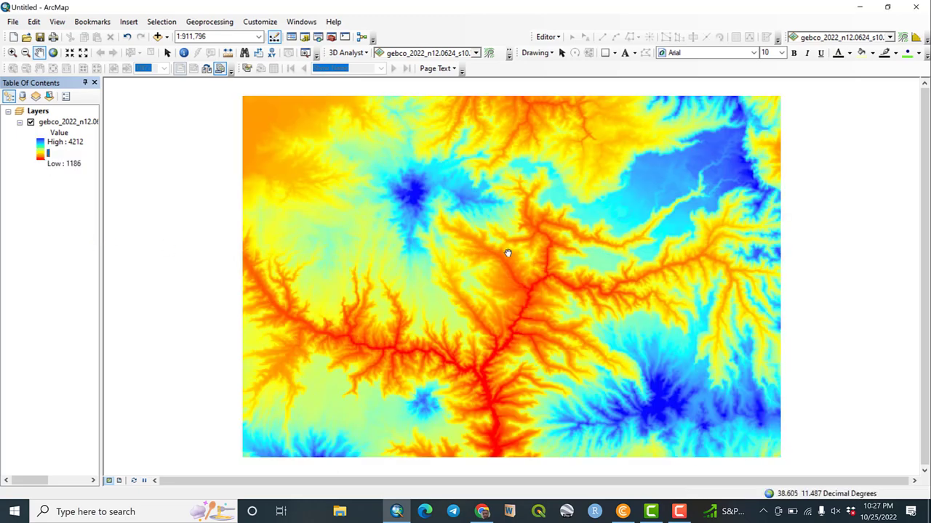
scroll(507, 253, "up", 1)
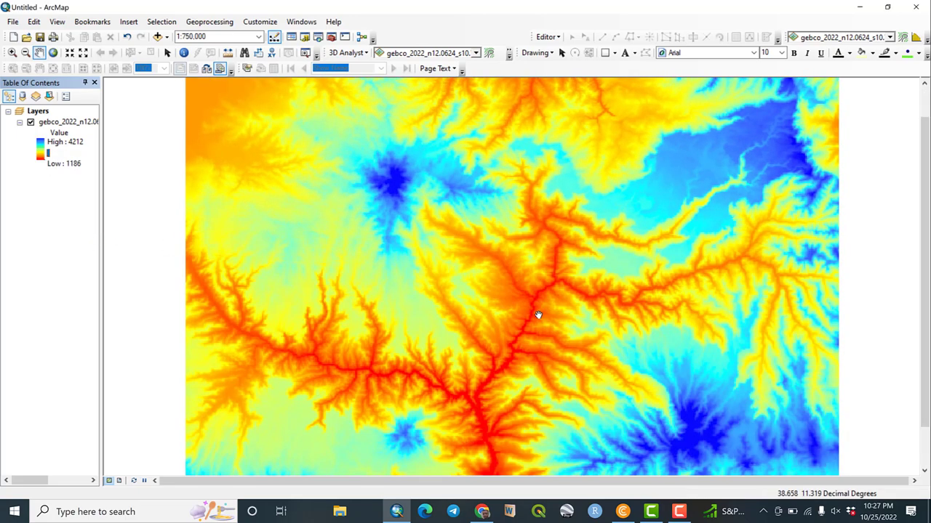
left_click_drag(536, 312, 467, 187)
scroll(437, 289, "up", 2)
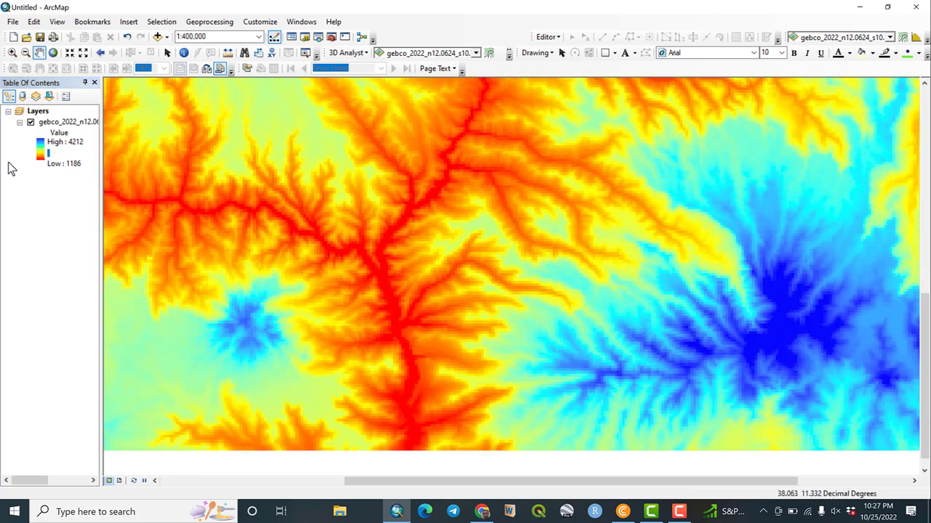
Switch the raster to a blue colour ramp through its layer properties
double_click(62, 121)
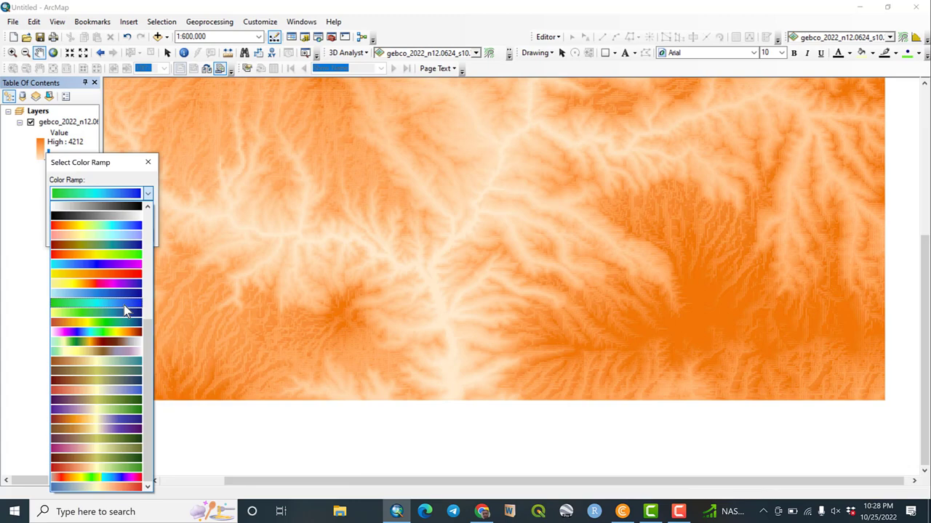
left_click(127, 299)
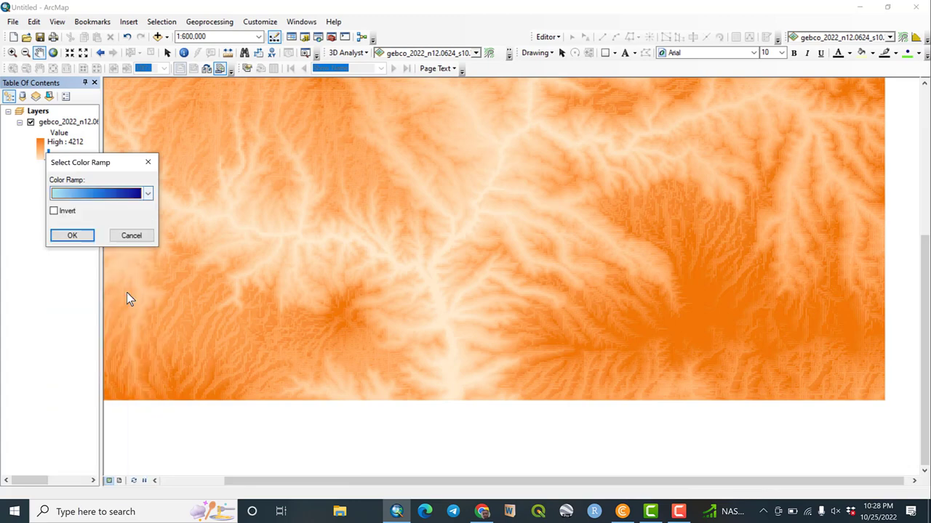
left_click(73, 236)
scroll(396, 248, "down", 1)
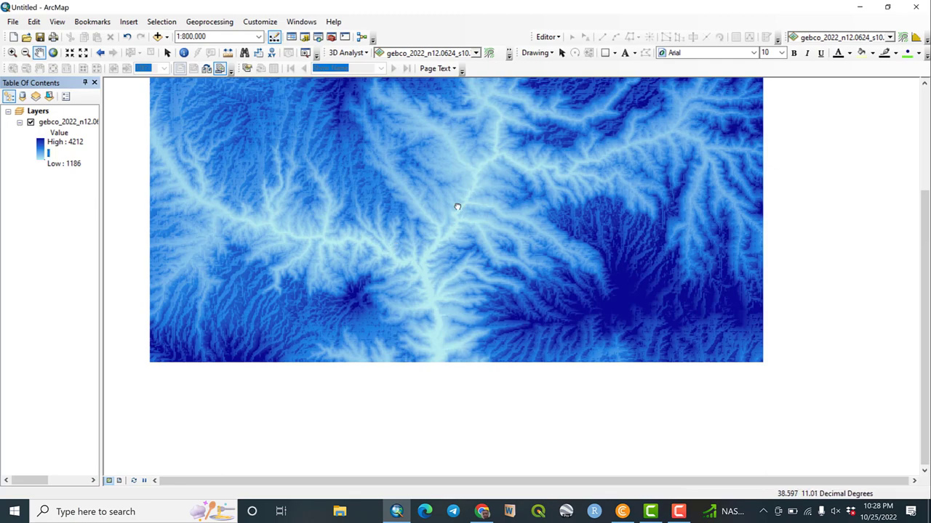
left_click_drag(462, 285, 463, 191)
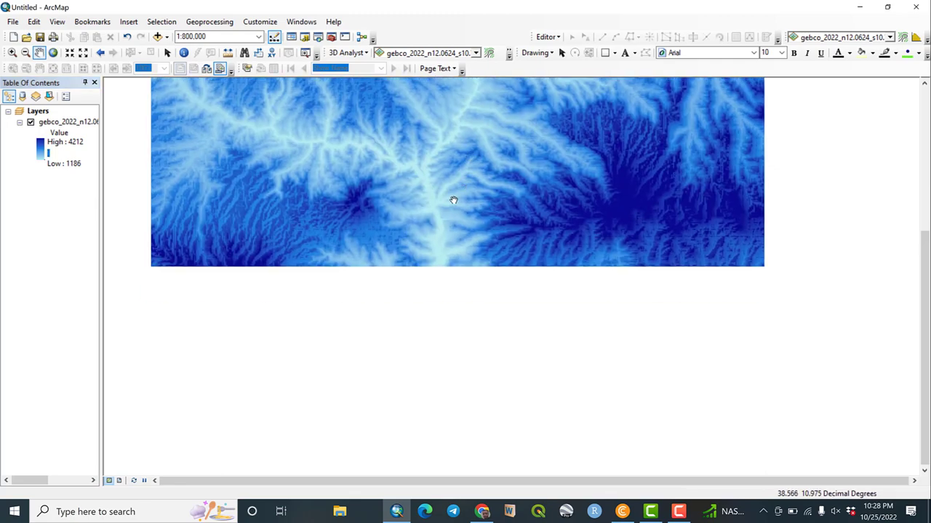
scroll(453, 200, "down", 2)
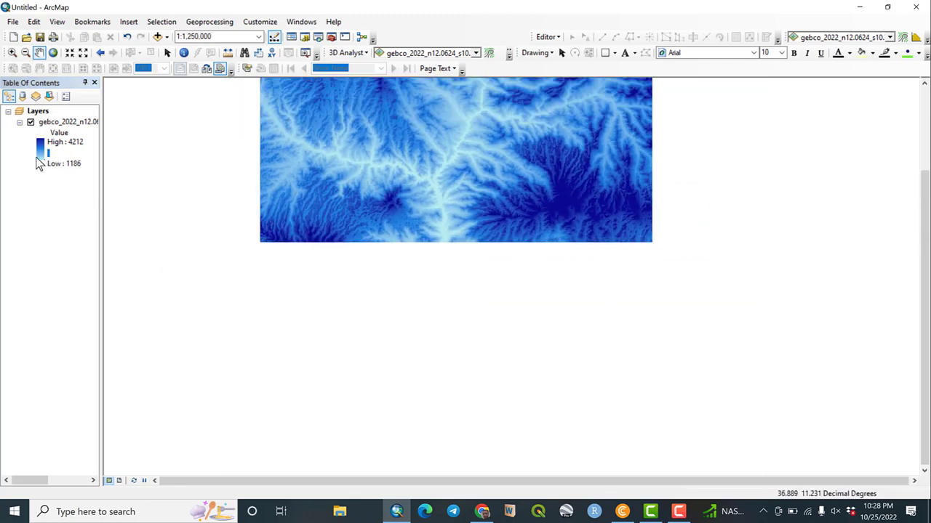
Settle on the orange-green-blue colour ramp and centre the whole raster in view
left_click(40, 155)
left_click(92, 197)
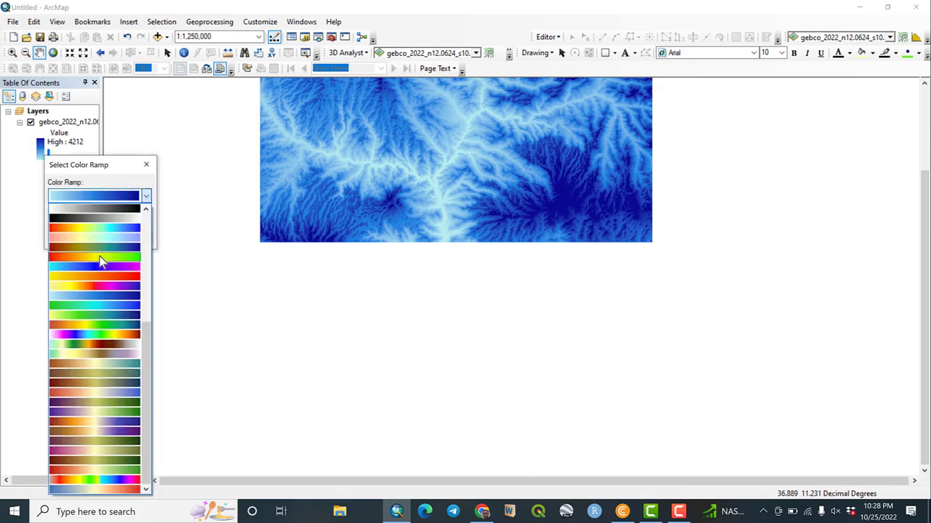
left_click(114, 321)
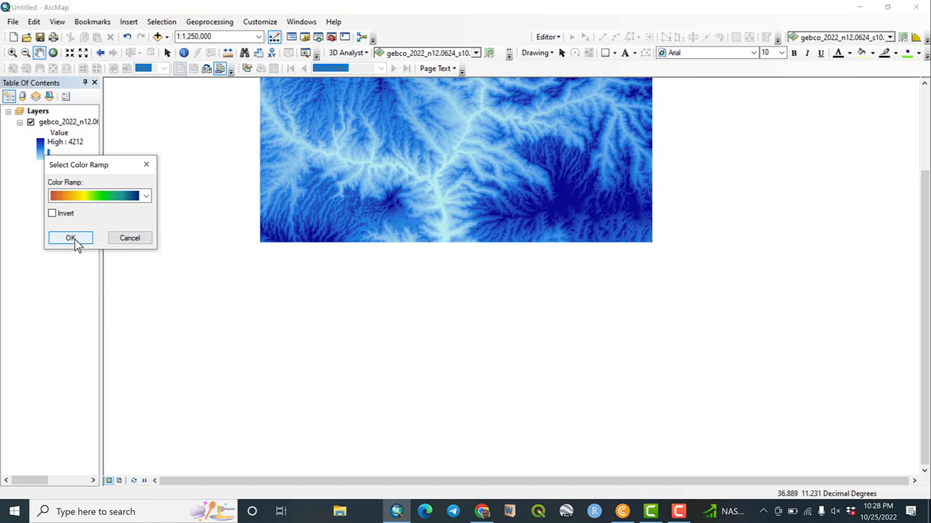
left_click(72, 239)
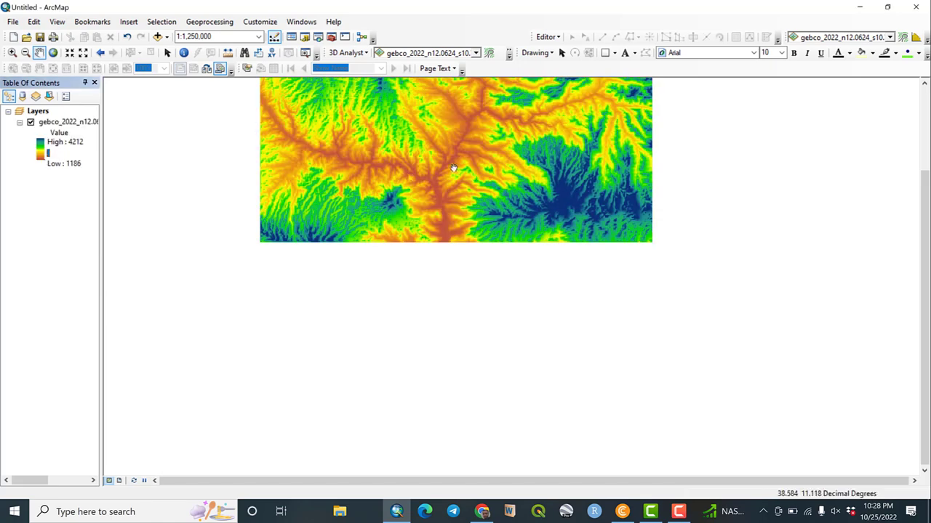
left_click_drag(453, 169, 456, 300)
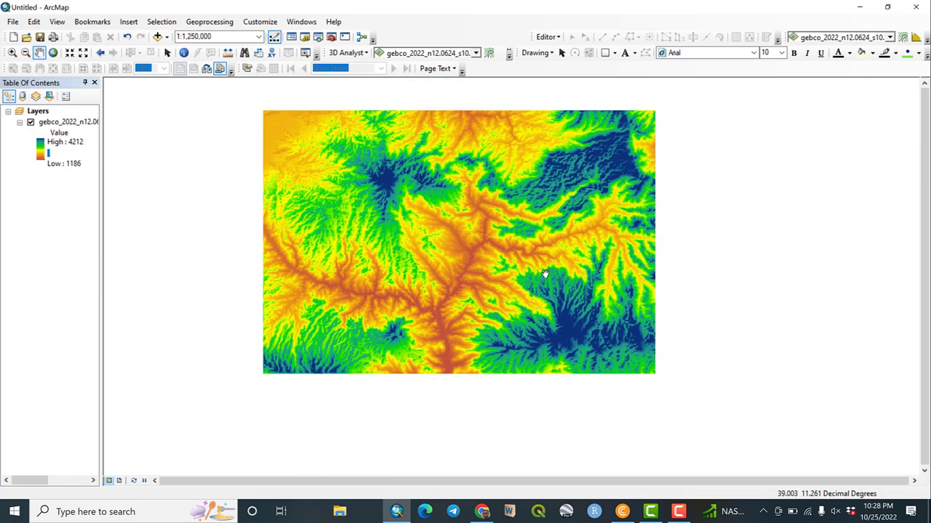
Inspect the coloured elevation raster, then bring the GEBCO download page in Chrome forward
scroll(544, 273, "up", 3)
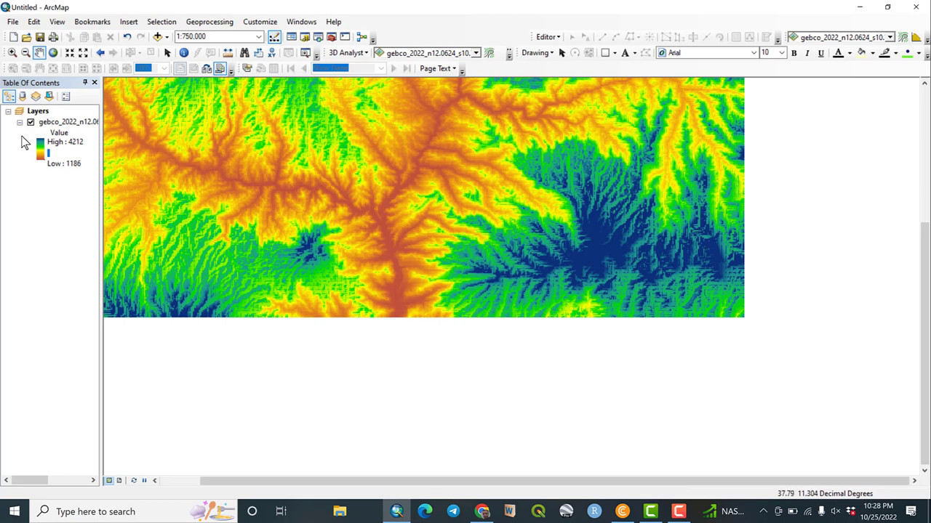
scroll(402, 212, "down", 3)
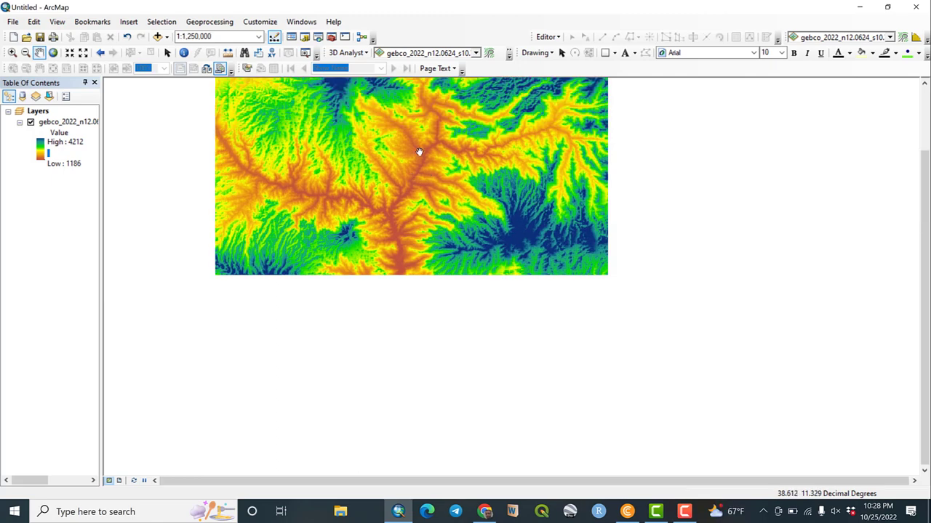
left_click_drag(420, 150, 438, 277)
scroll(438, 224, "up", 2)
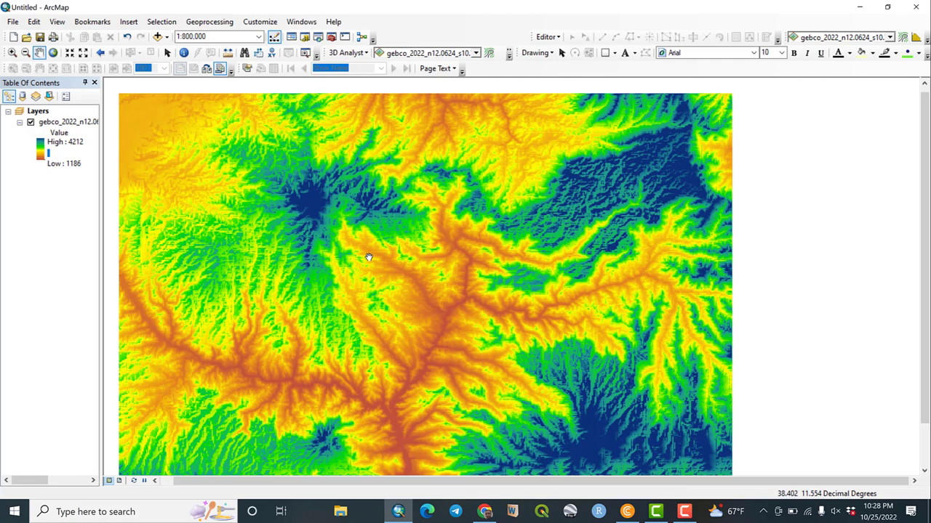
left_click_drag(367, 255, 424, 251)
left_click_drag(403, 215, 425, 164)
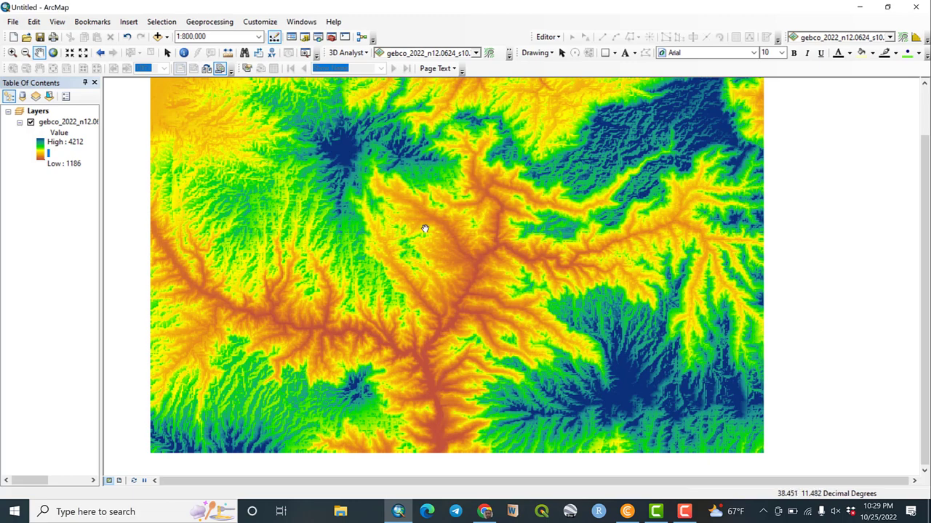
left_click_drag(494, 301, 430, 228)
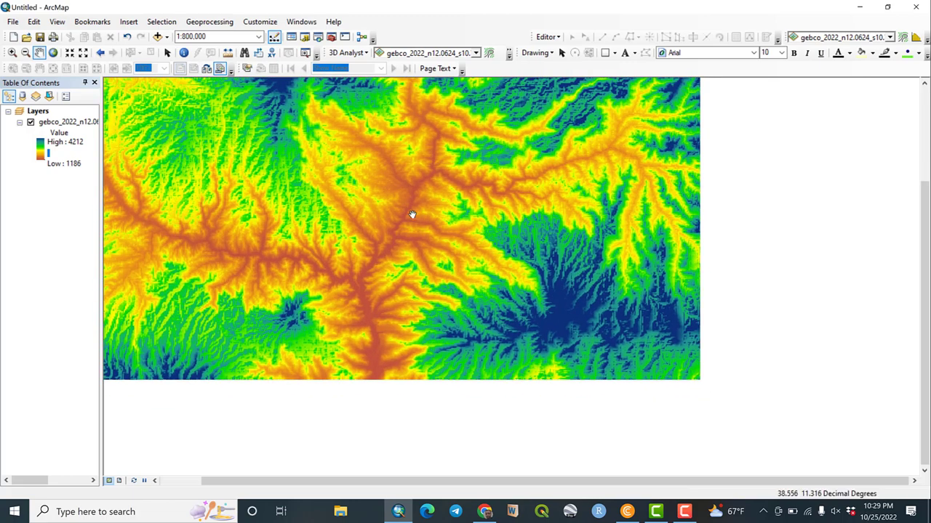
left_click(485, 513)
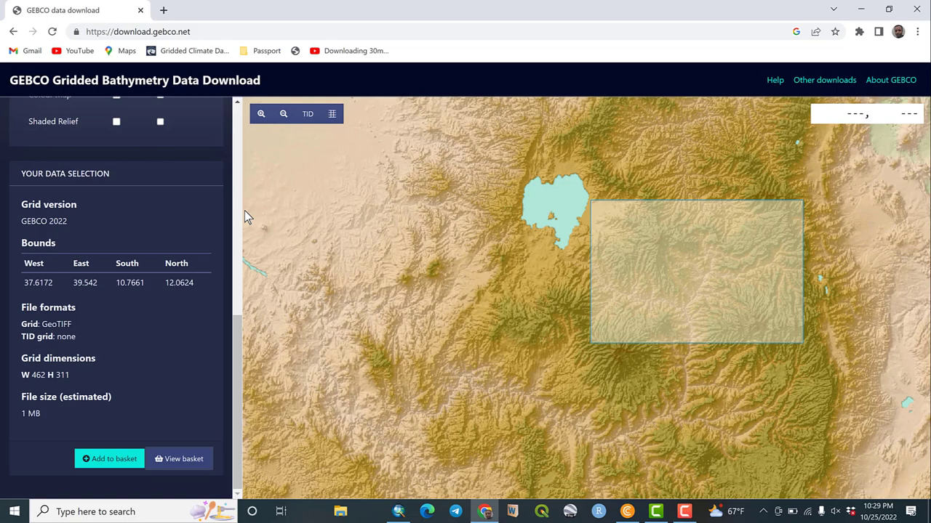
Return to the GEBCO Gridded Bathymetry Data page's top, then minimise Chrome to reveal ArcMap
scroll(184, 173, "up", 7)
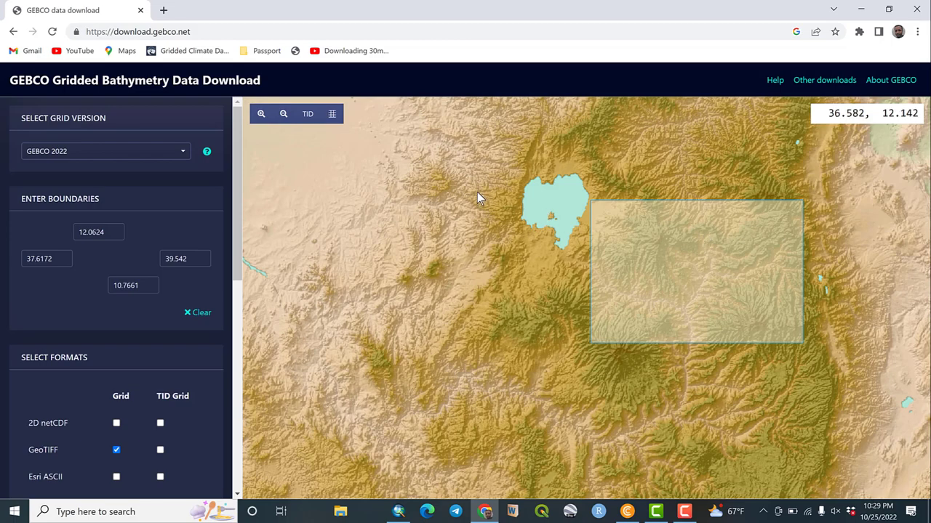
left_click(13, 32)
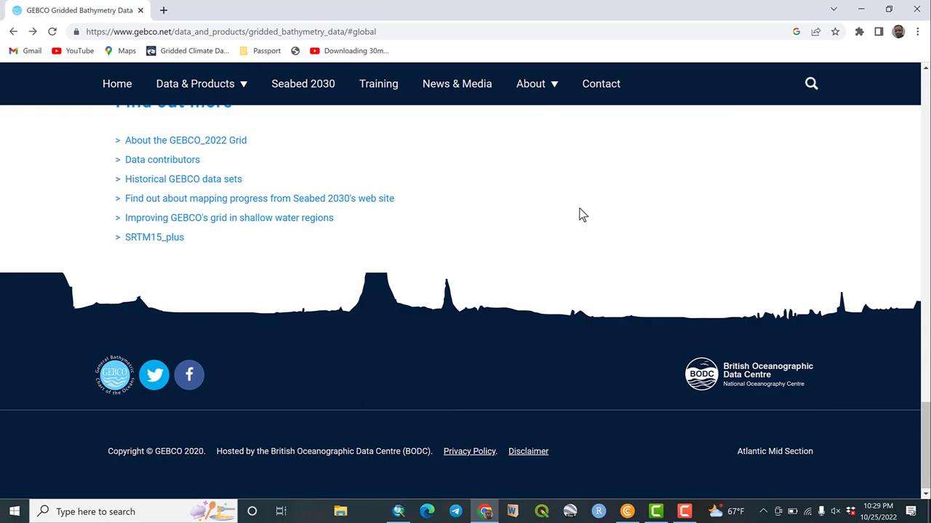
scroll(581, 214, "up", 20)
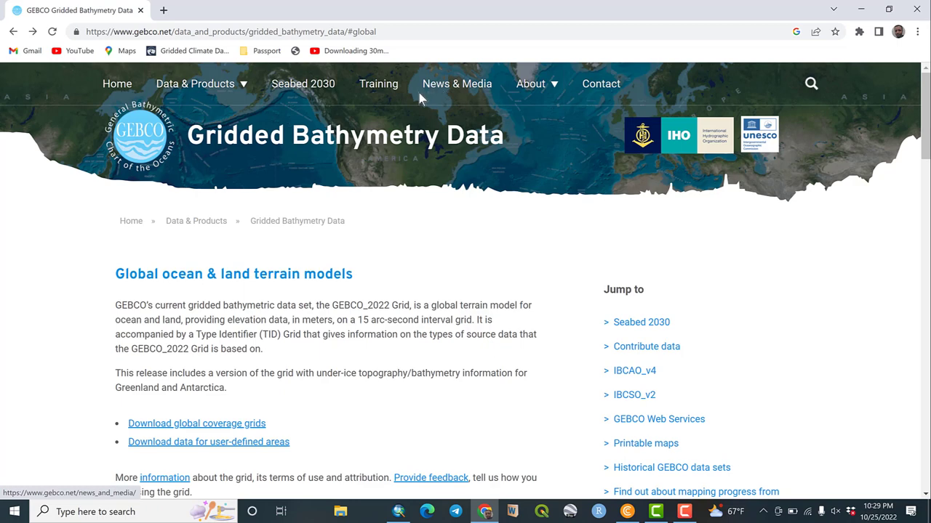
mouse_move(220, 93)
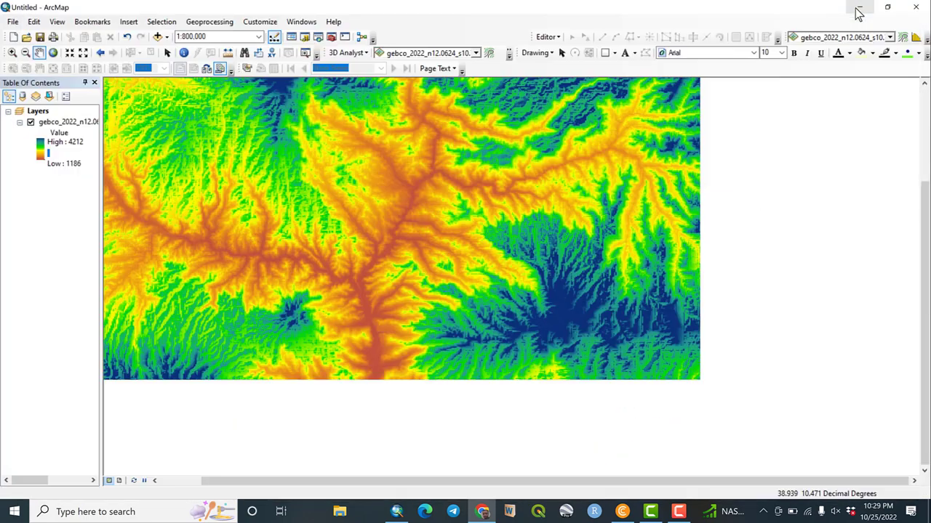
left_click(860, 9)
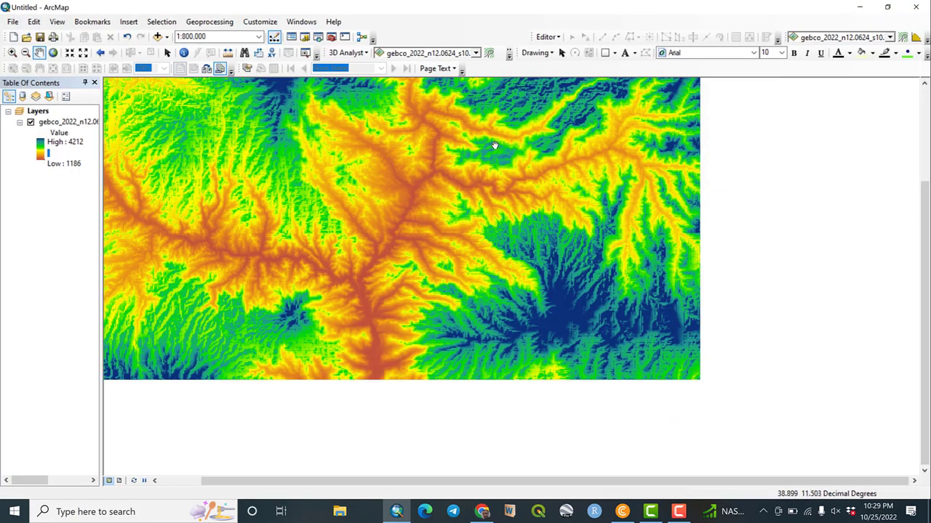
left_click_drag(491, 140, 524, 210)
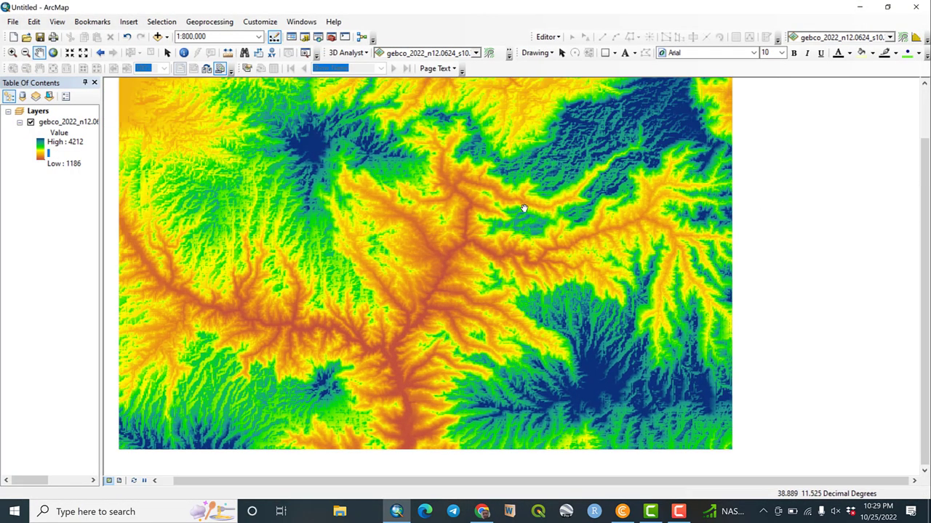
left_click_drag(457, 151, 485, 138)
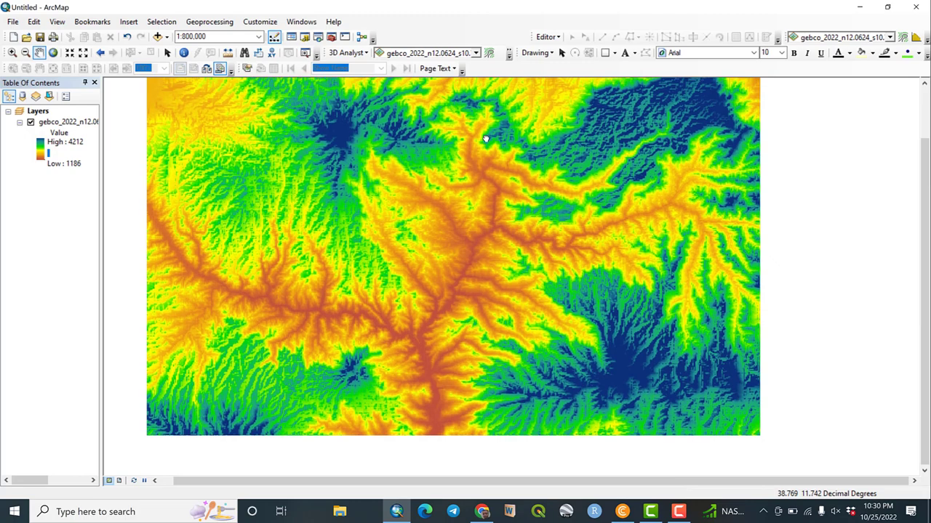